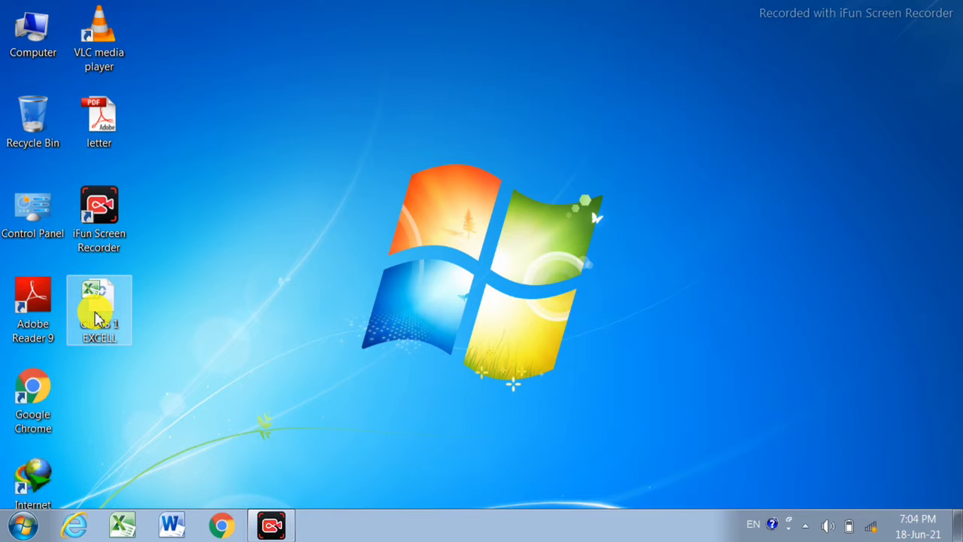
Open the CLASS 1 EXCELL workbook from the desktop and display the CLASS-2_EXCEL sheet, checking CLASS-1_EXCEL along the way.
left_click(96, 319)
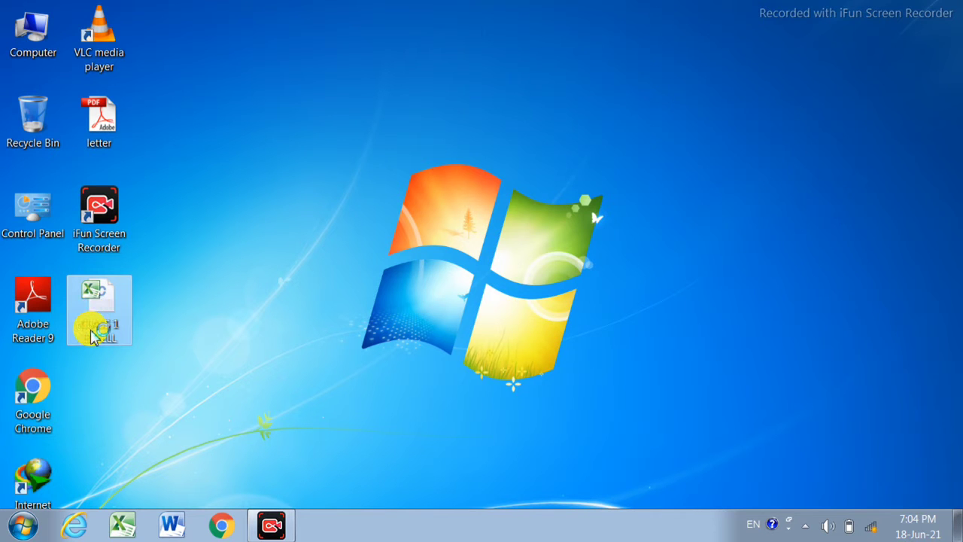
double_click(92, 335)
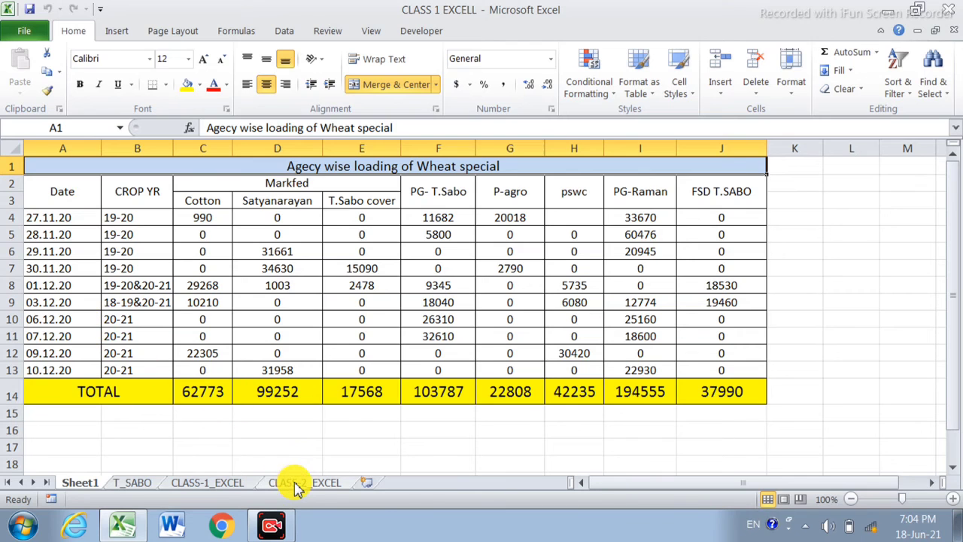
left_click(297, 485)
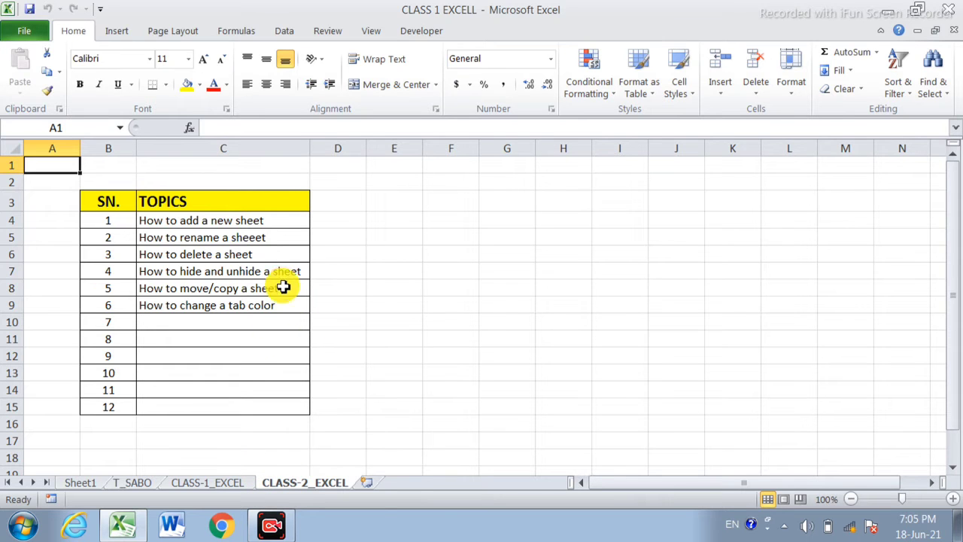
left_click(218, 482)
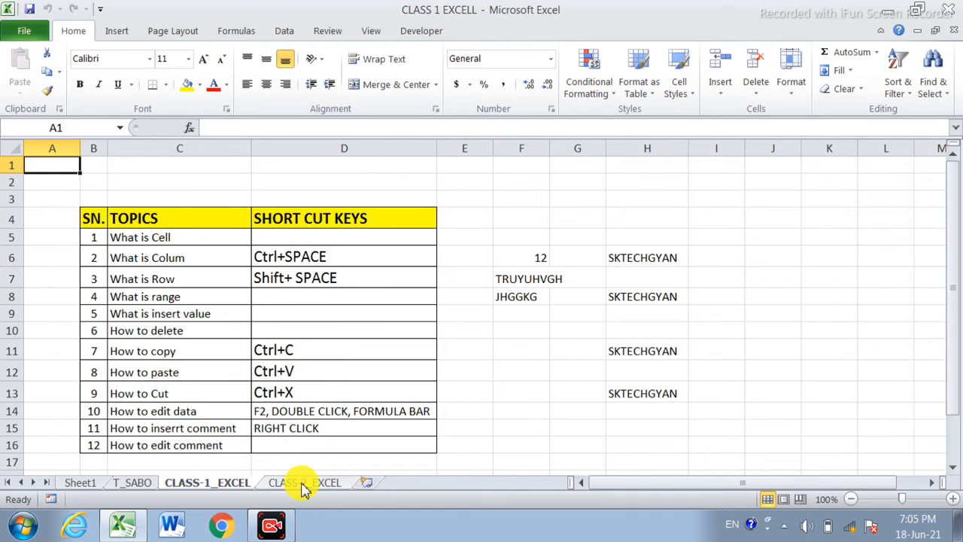
left_click(305, 483)
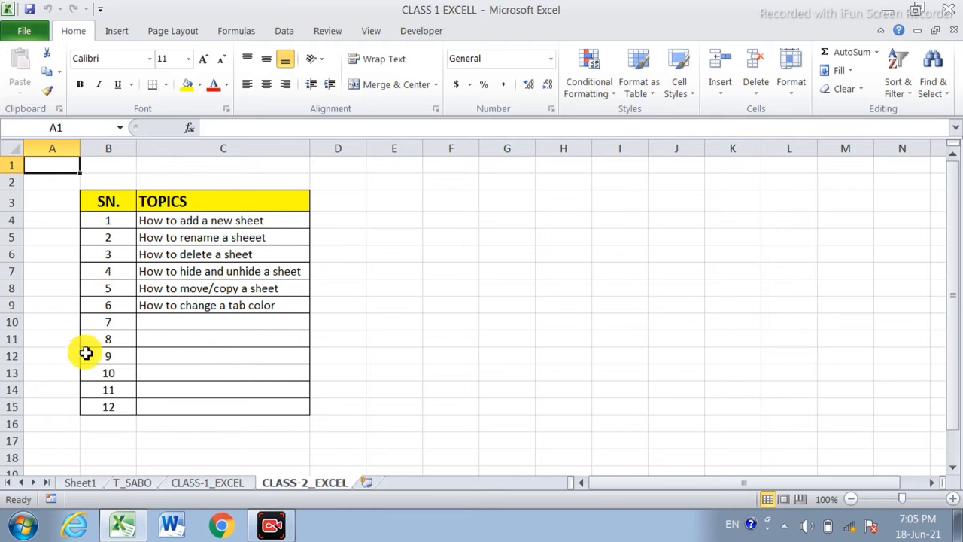
Delete rows 10 to 15, the numbered rows without topics, from the CLASS-2_EXCEL sheet.
left_click_drag(6, 323, 8, 408)
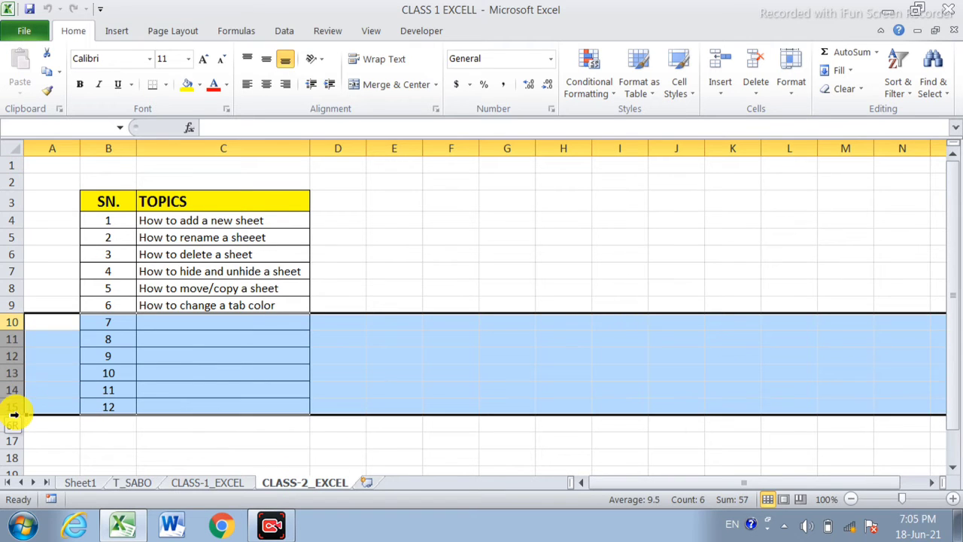
right_click(11, 324)
left_click(67, 213)
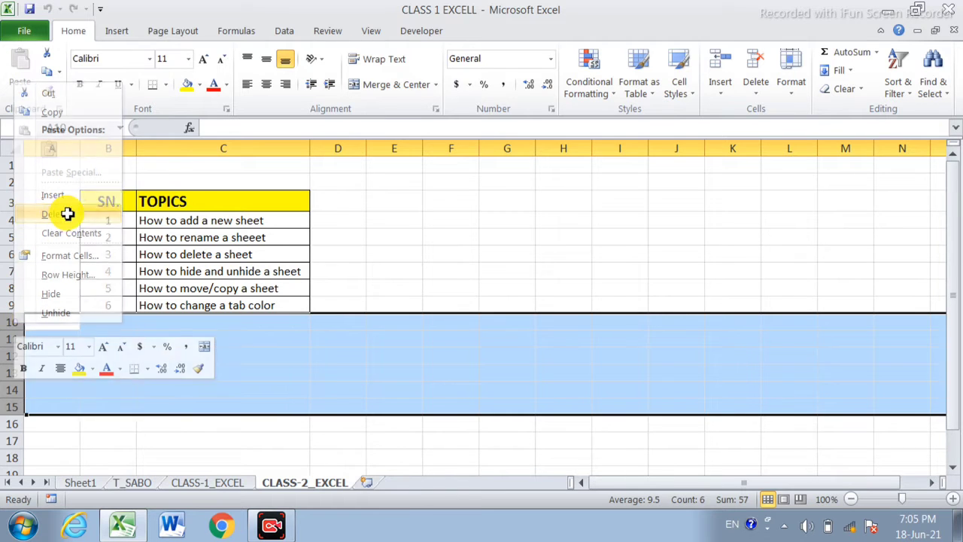
left_click(323, 306)
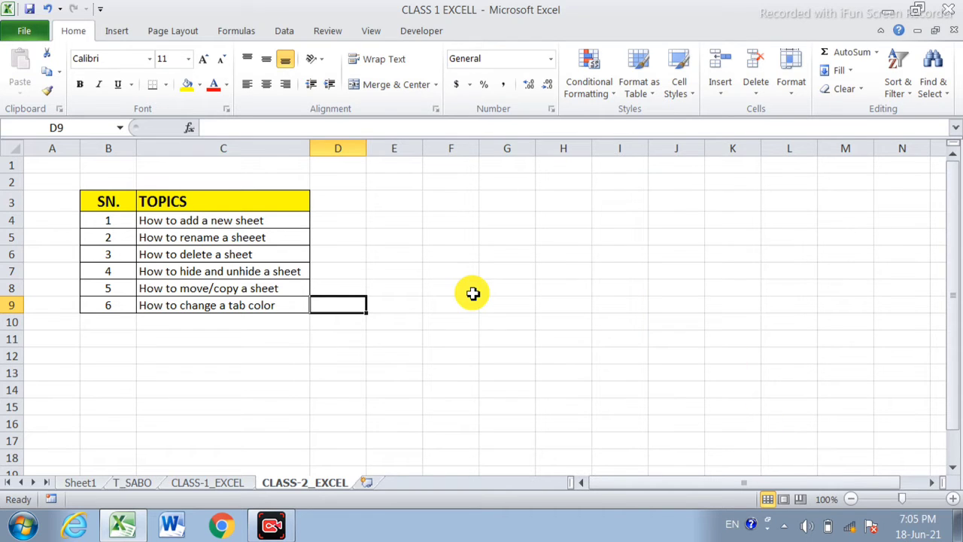
left_click(525, 402)
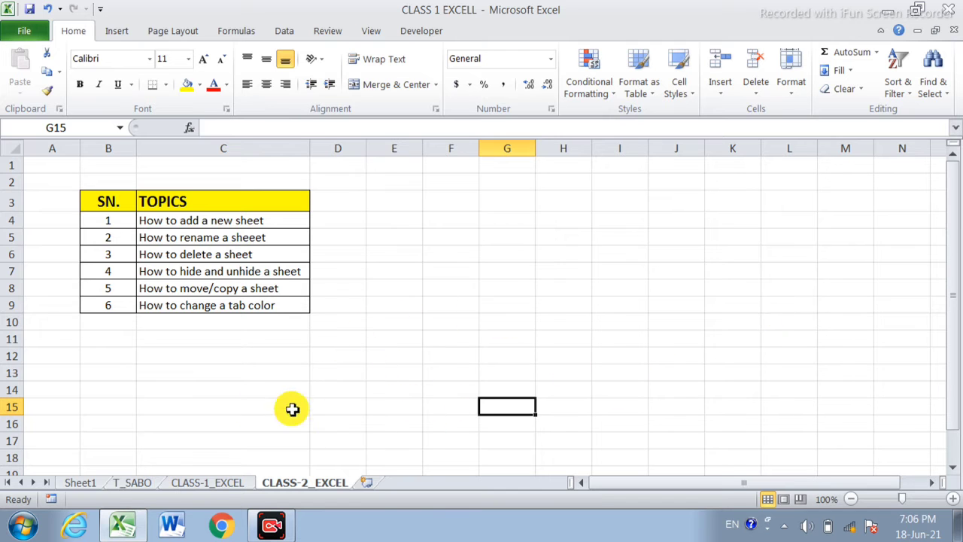
Look through the existing sheets from Sheet1 to CLASS-2_EXCEL and add five new blank worksheets.
left_click(80, 483)
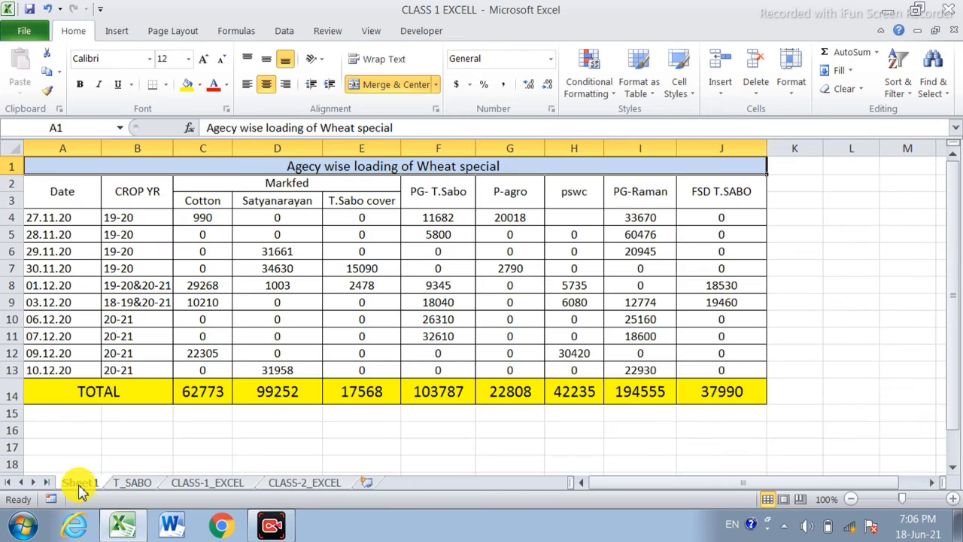
left_click(134, 484)
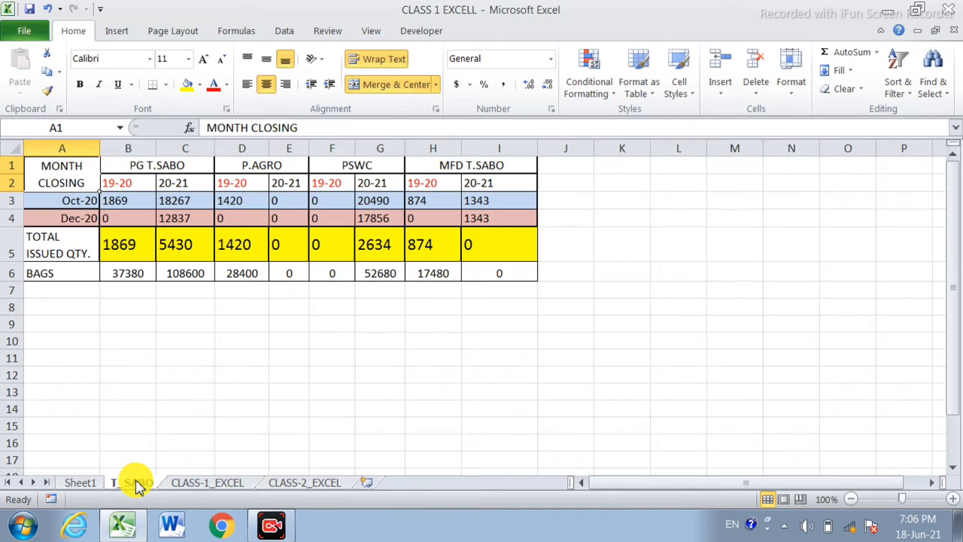
left_click(194, 486)
left_click(323, 487)
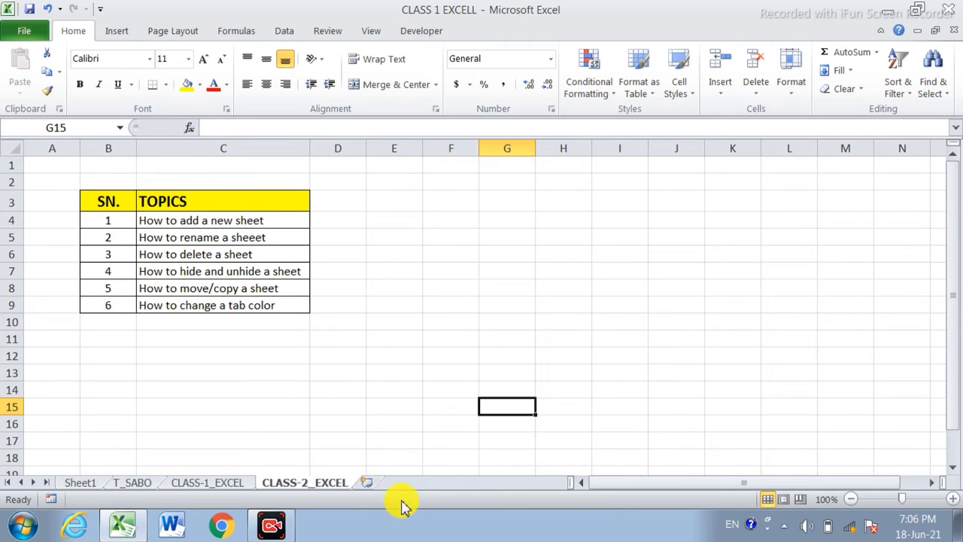
left_click(367, 482)
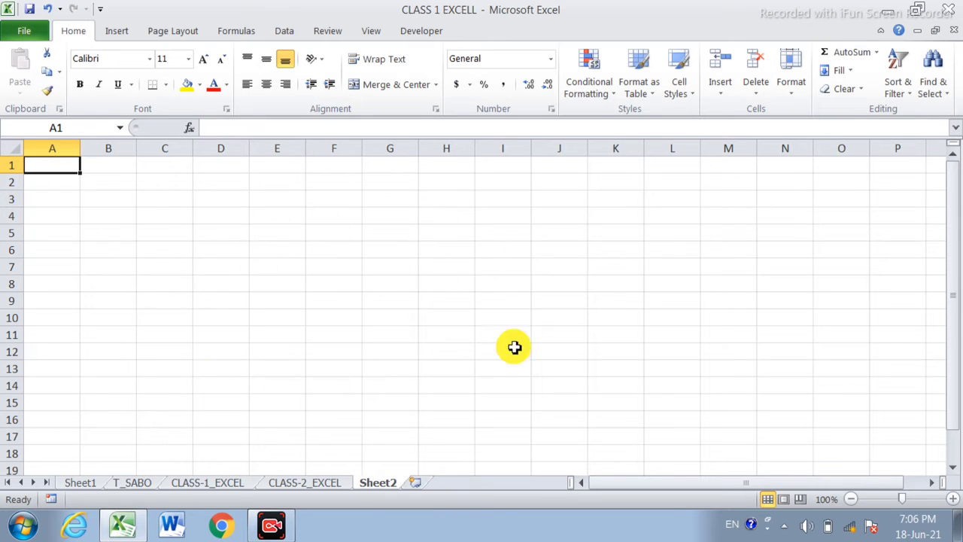
left_click(418, 485)
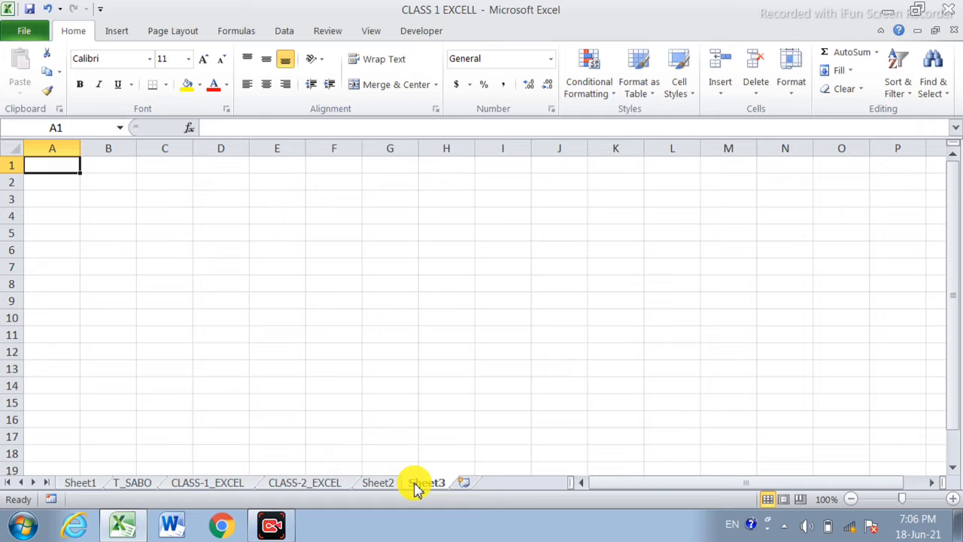
left_click(469, 485)
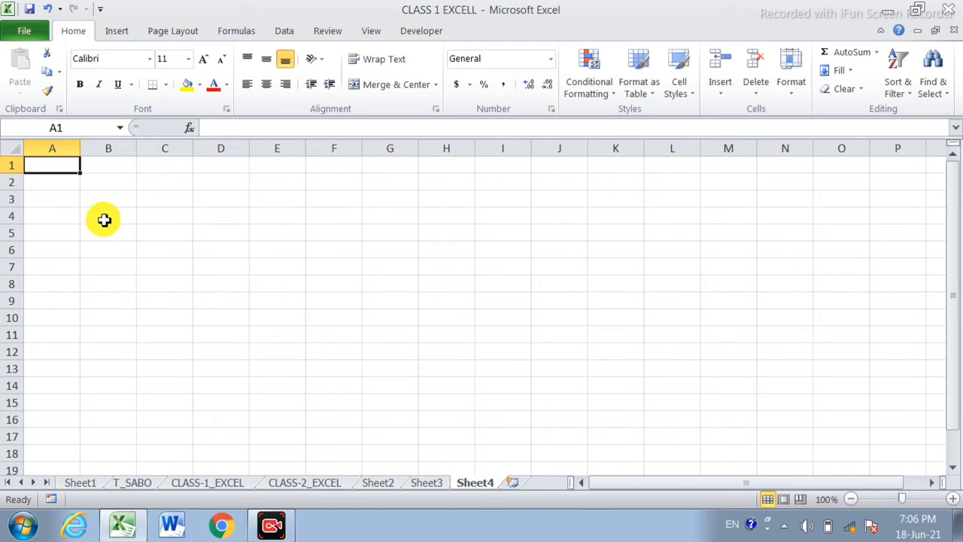
left_click(513, 483)
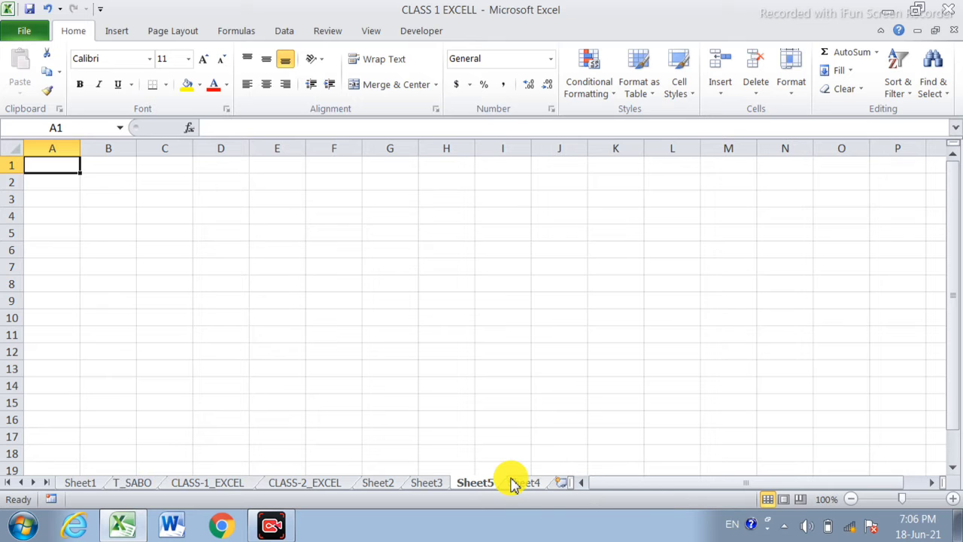
left_click(555, 484)
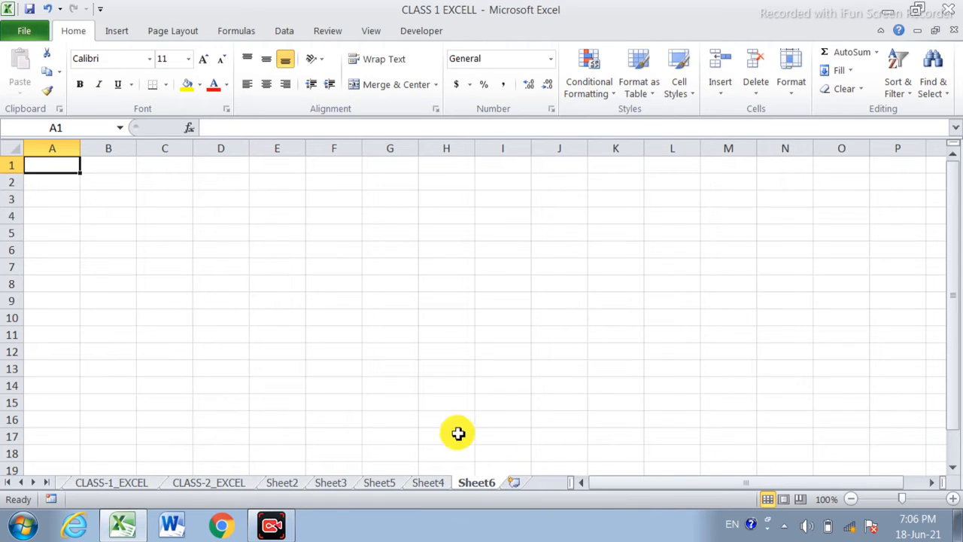
Insert two new worksheets before CLASS-2_EXCEL with the Insert Sheet command, reselecting CLASS-2_EXCEL before each insertion.
left_click(220, 483)
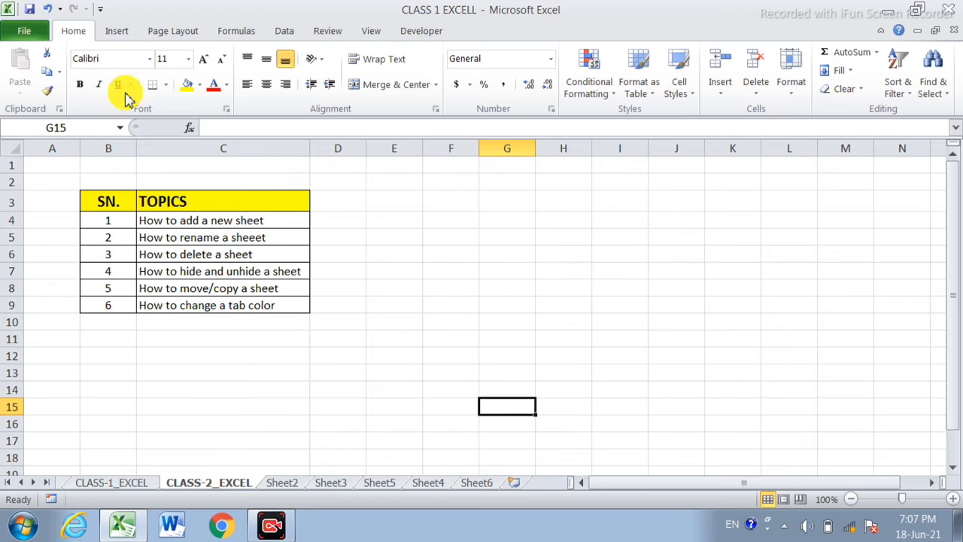
left_click(719, 85)
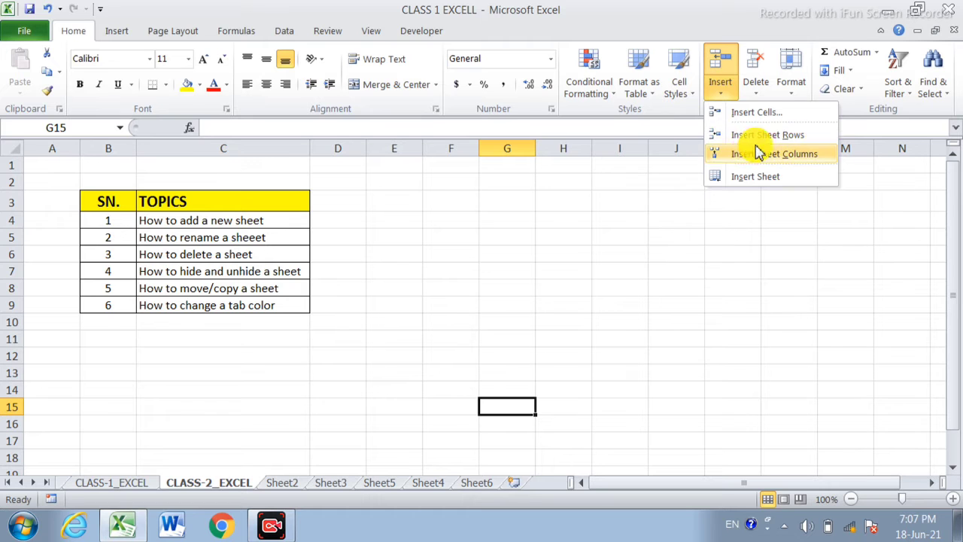
left_click(755, 179)
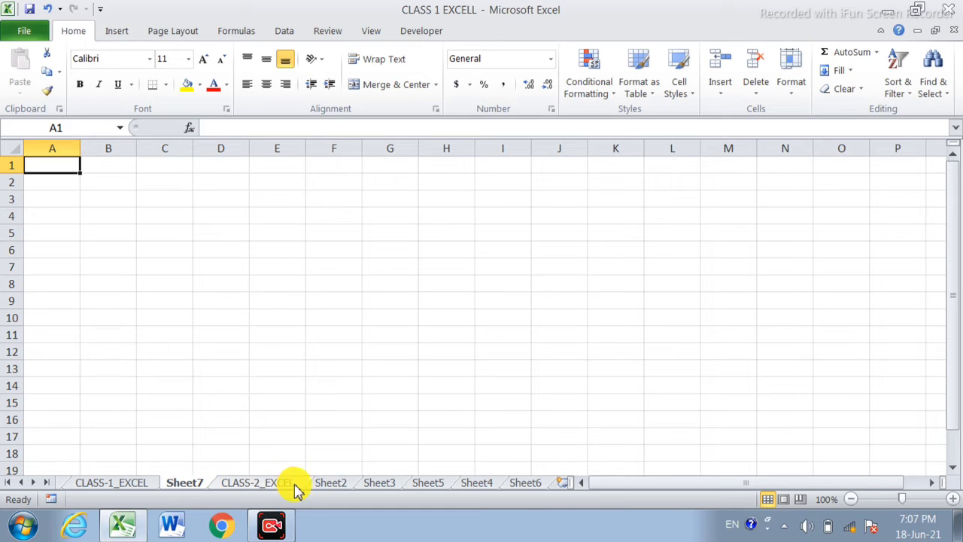
left_click(269, 485)
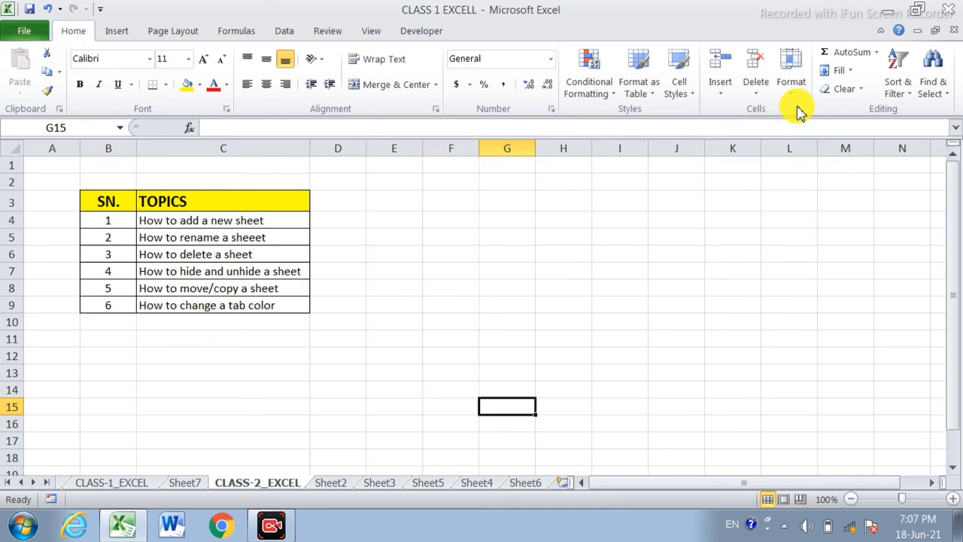
left_click(728, 92)
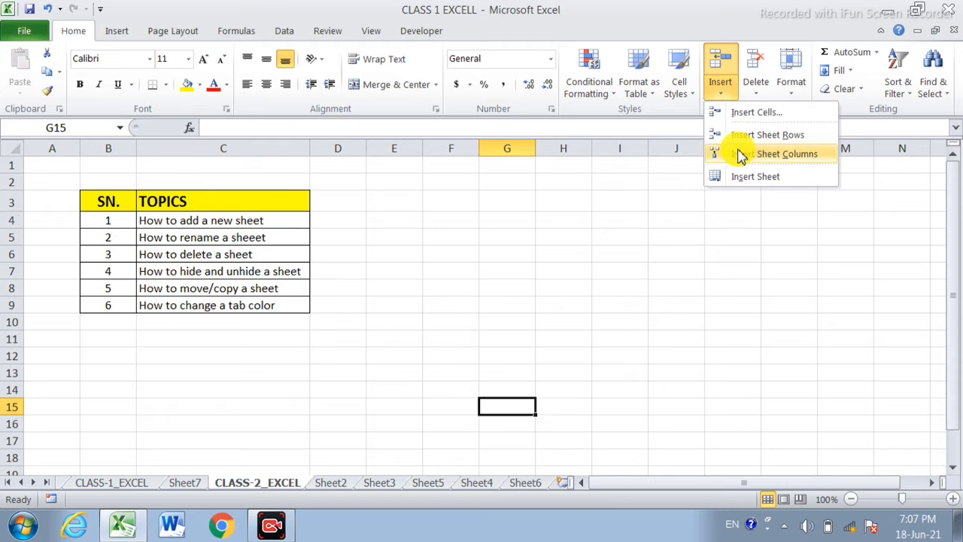
left_click(742, 177)
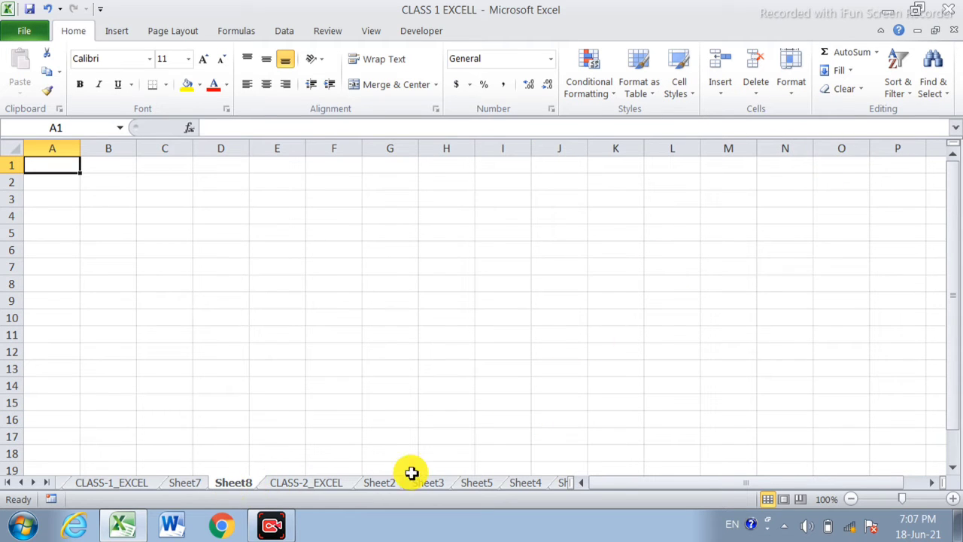
Undo the deletion of rows 10 to 15 on the CLASS-2_EXCEL sheet and deselect the rows.
scroll(316, 481, "down", 1)
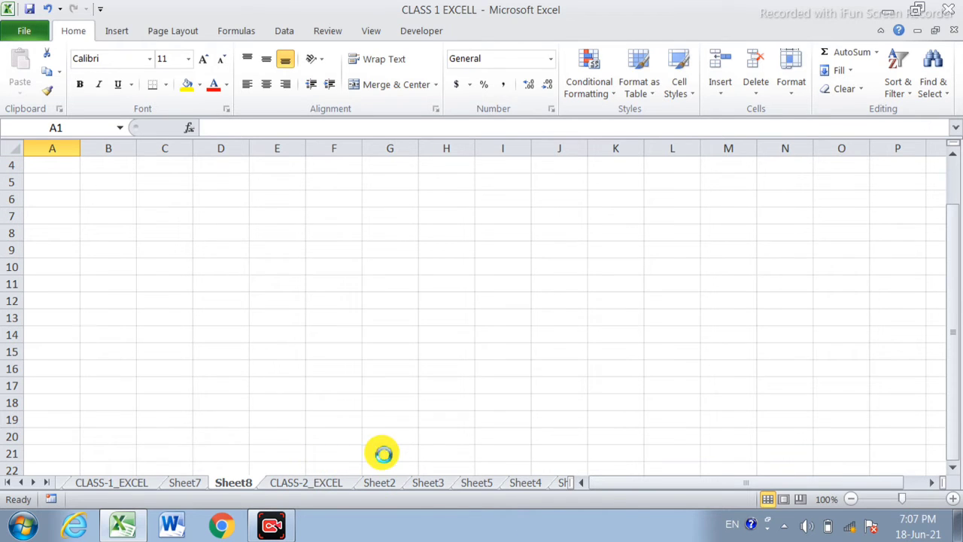
key("ctrl+Page_Down")
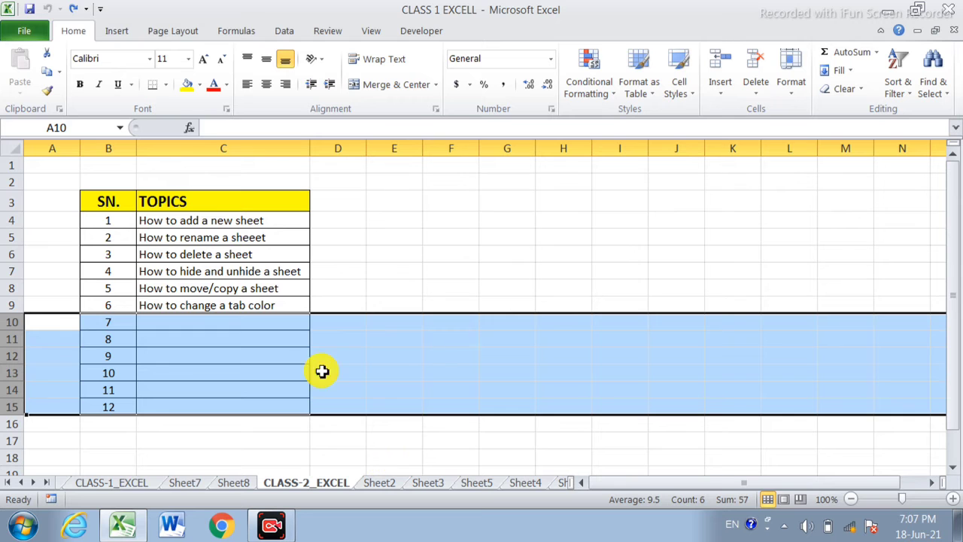
left_click(381, 485)
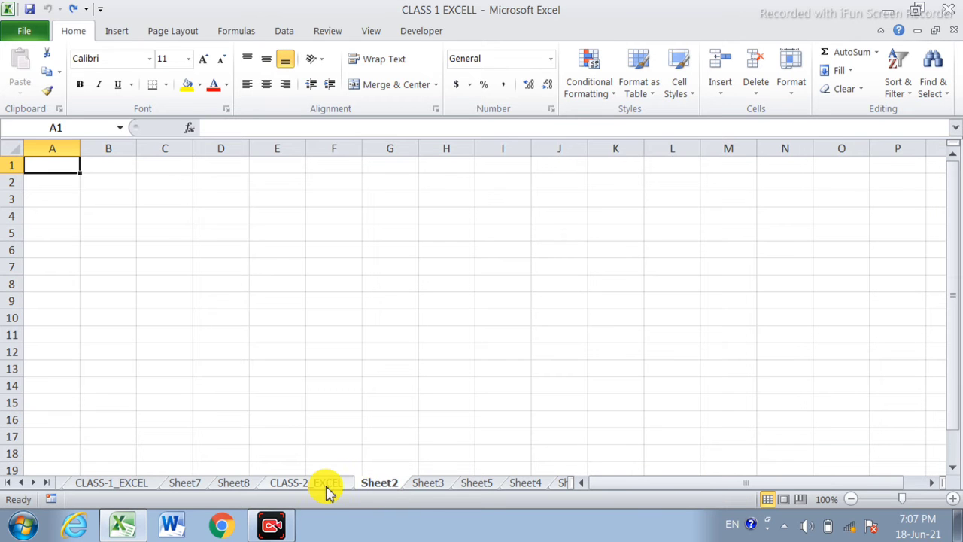
left_click(295, 485)
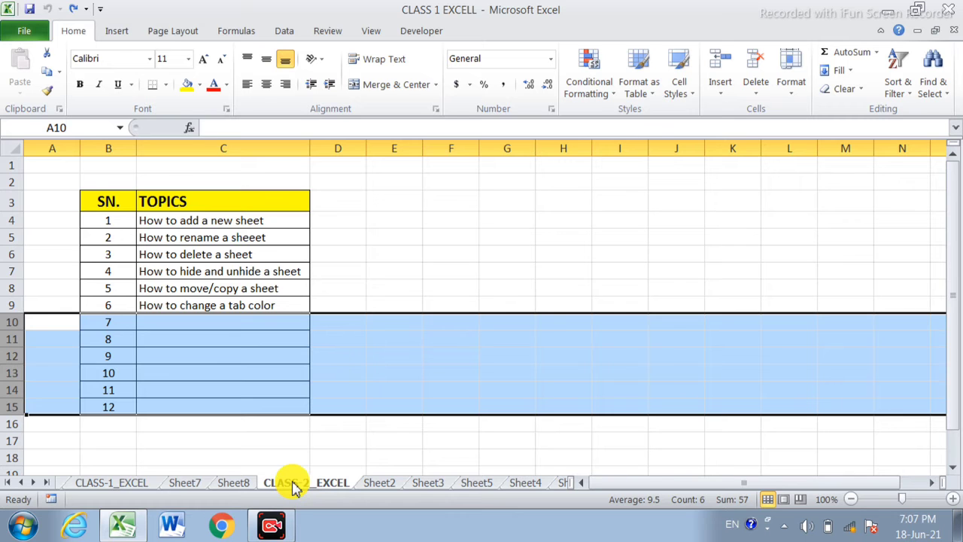
left_click(443, 286)
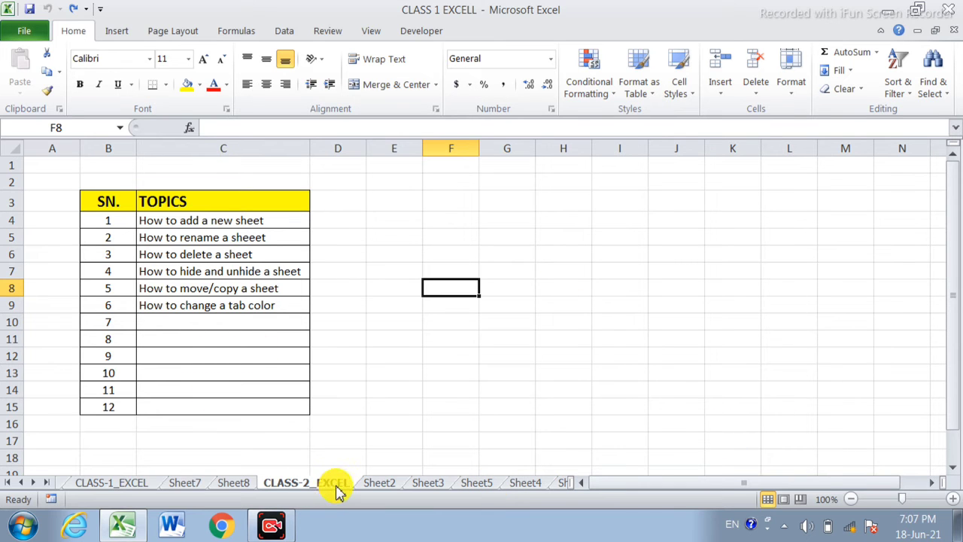
Bring the first worksheets back into view and rename Sheet1 with a person's first name in lowercase.
scroll(360, 411, "down", 1)
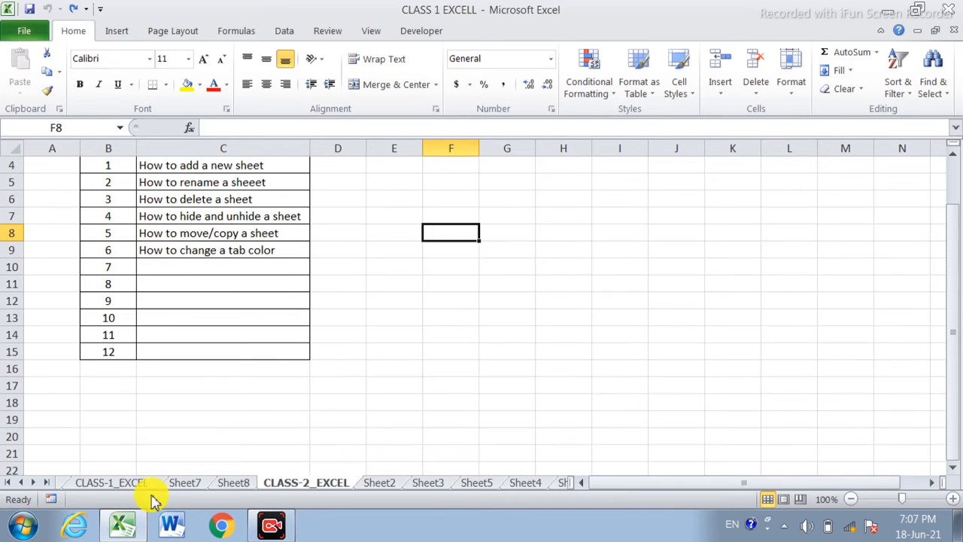
left_click(21, 483)
left_click(21, 483)
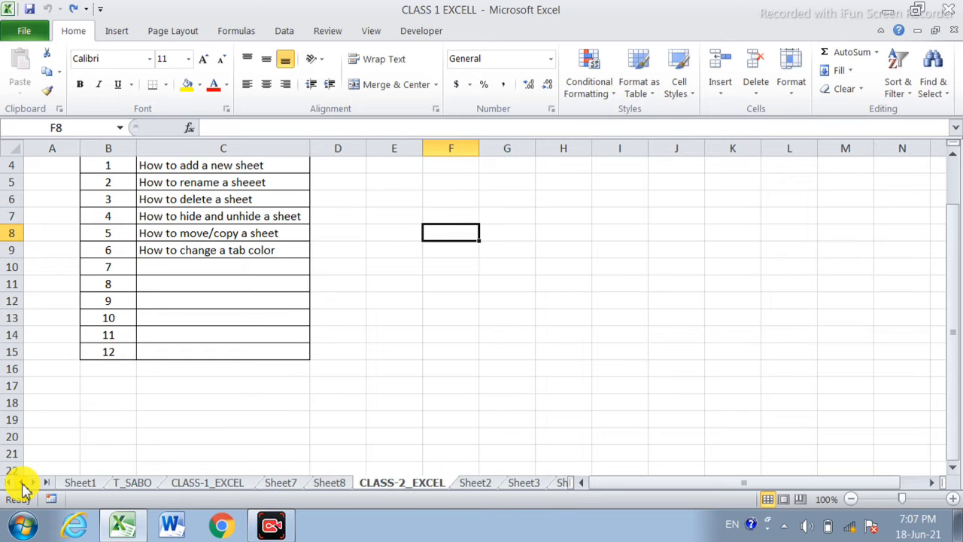
left_click(82, 482)
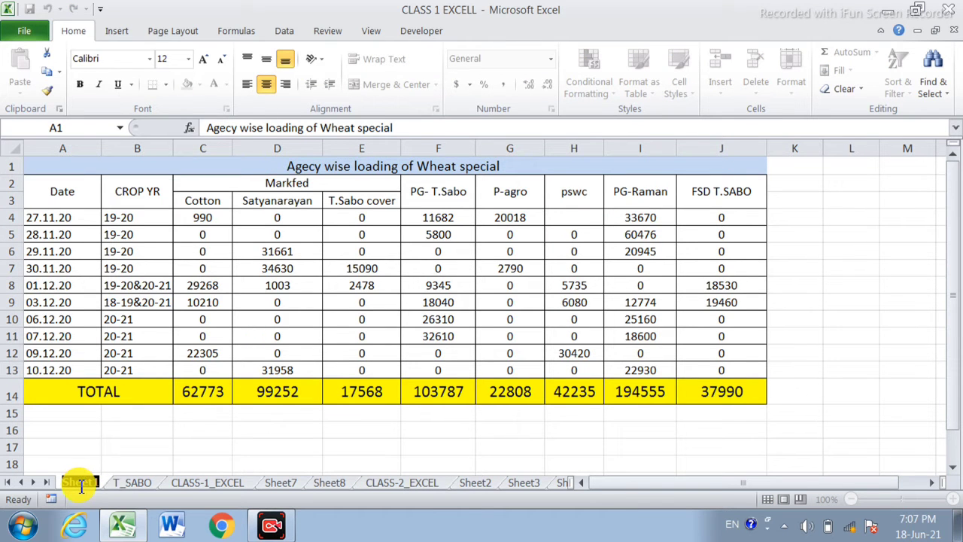
type("sa")
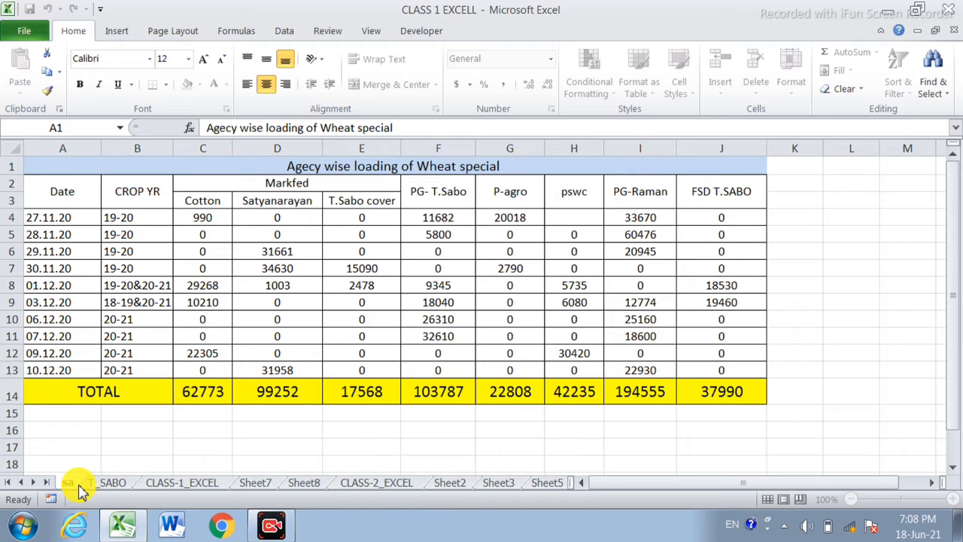
type("urav")
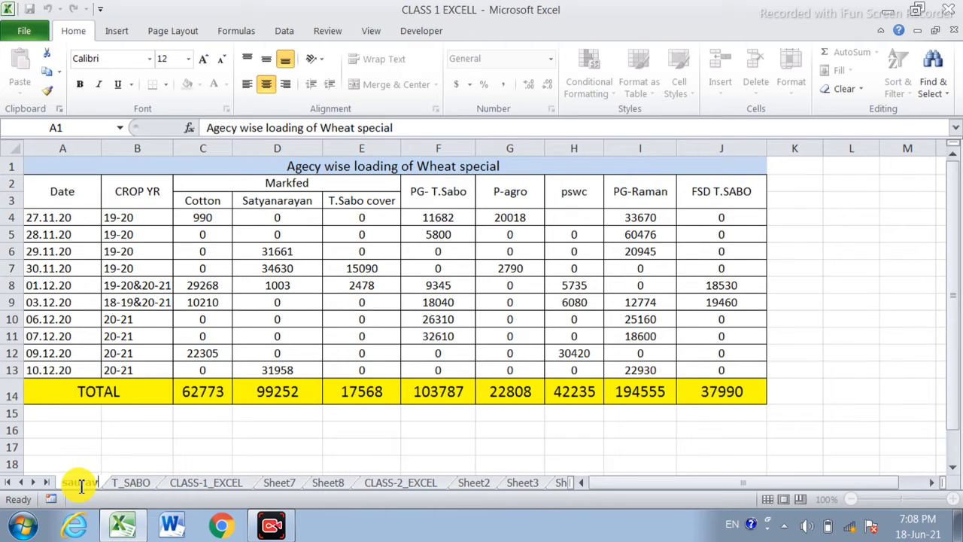
key("Return")
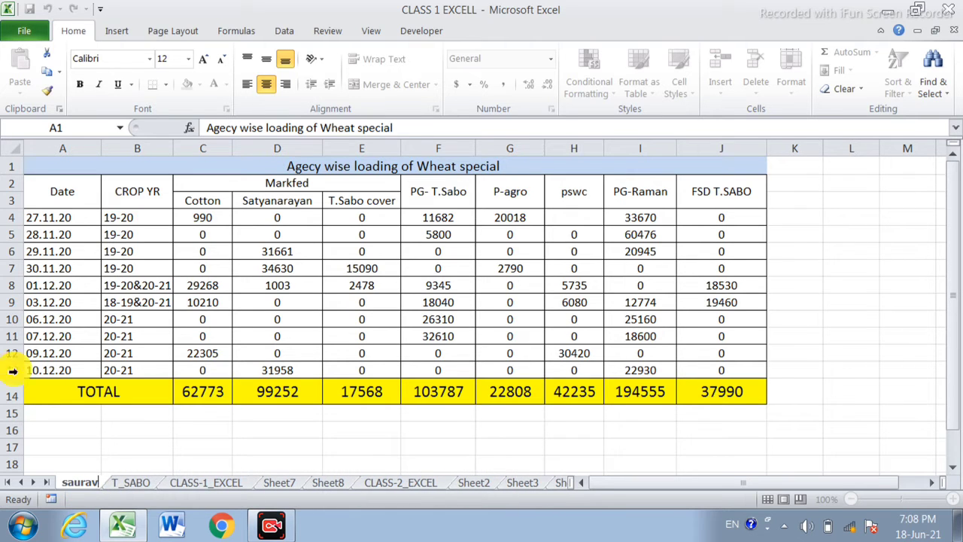
Rename the T_SABO worksheet as student.
left_click(130, 483)
double_click(130, 482)
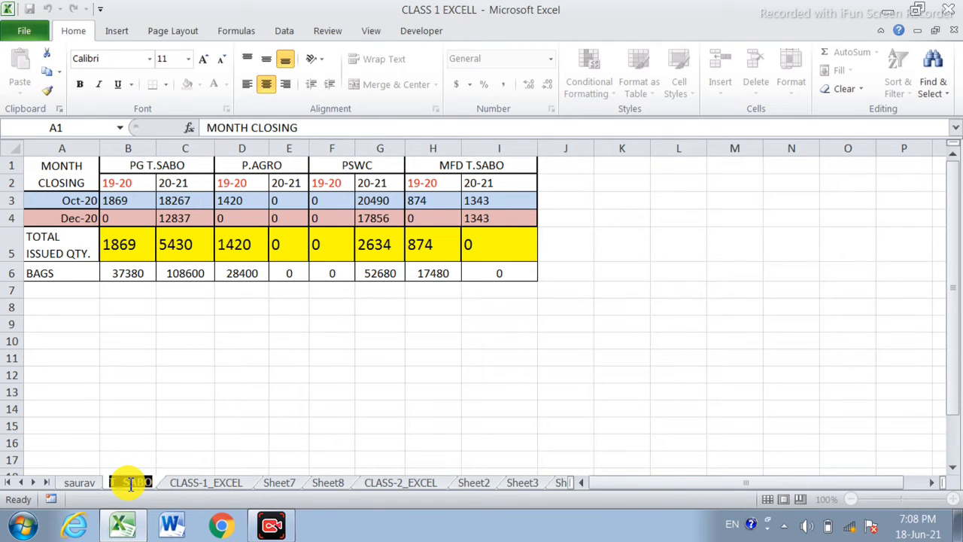
type("style")
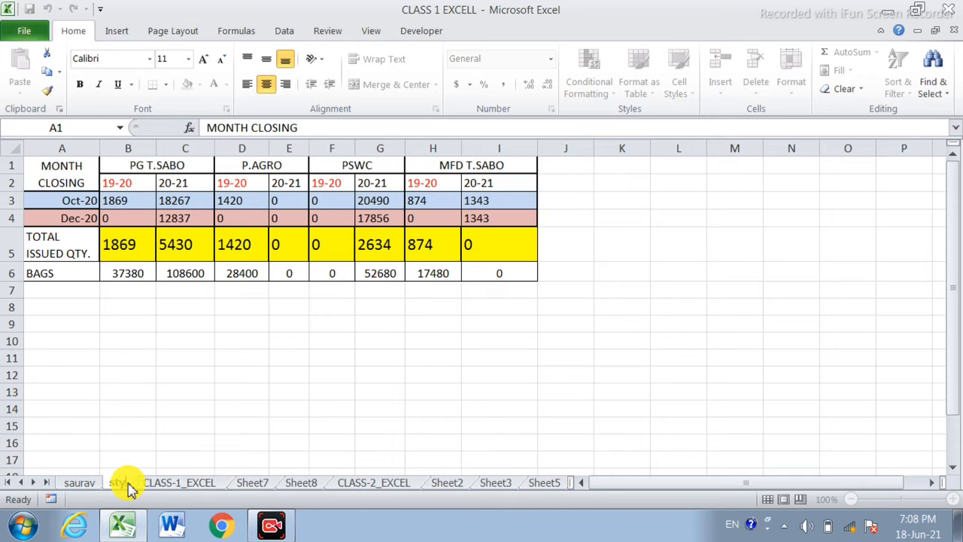
type("nt")
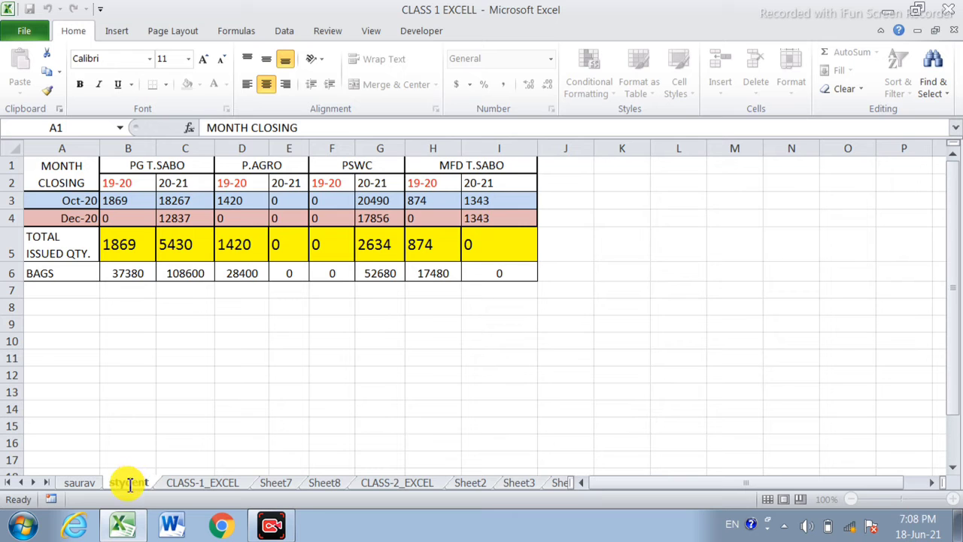
key("BackSpace")
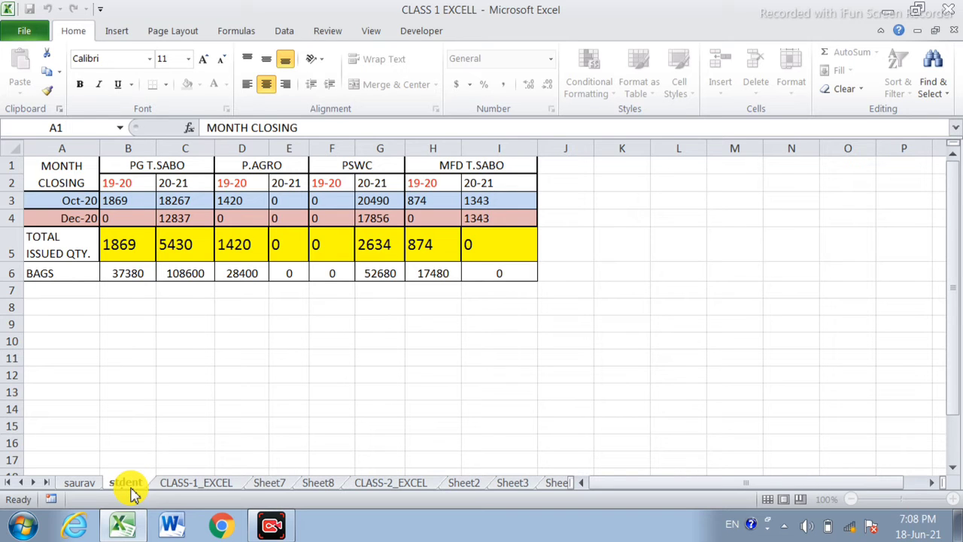
type("u")
left_click(226, 458)
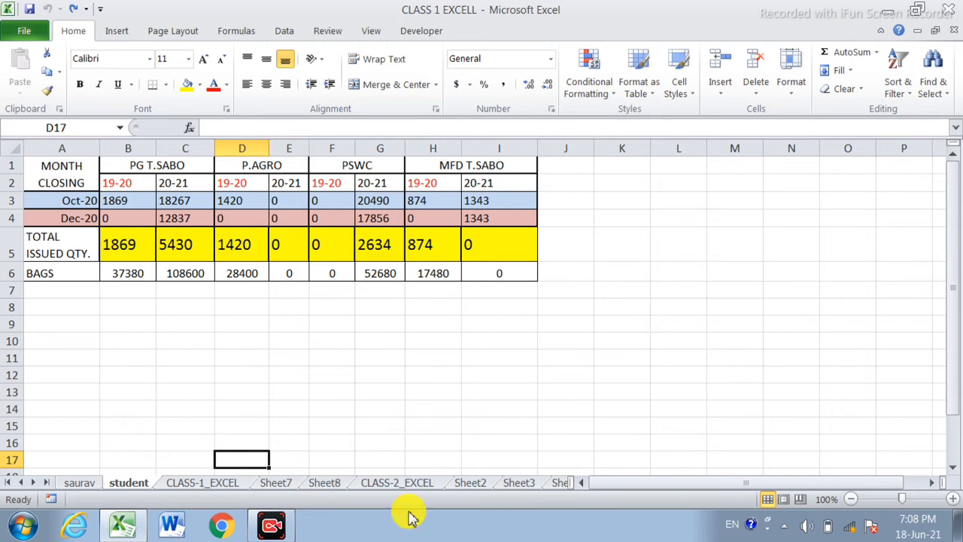
Rename the Sheet2 worksheet as excel.
left_click(473, 486)
right_click(473, 485)
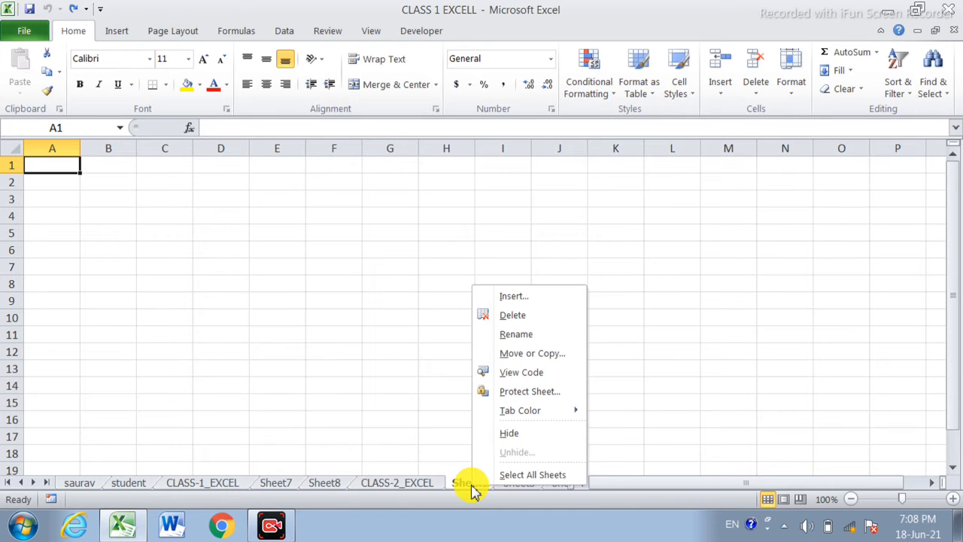
left_click(509, 336)
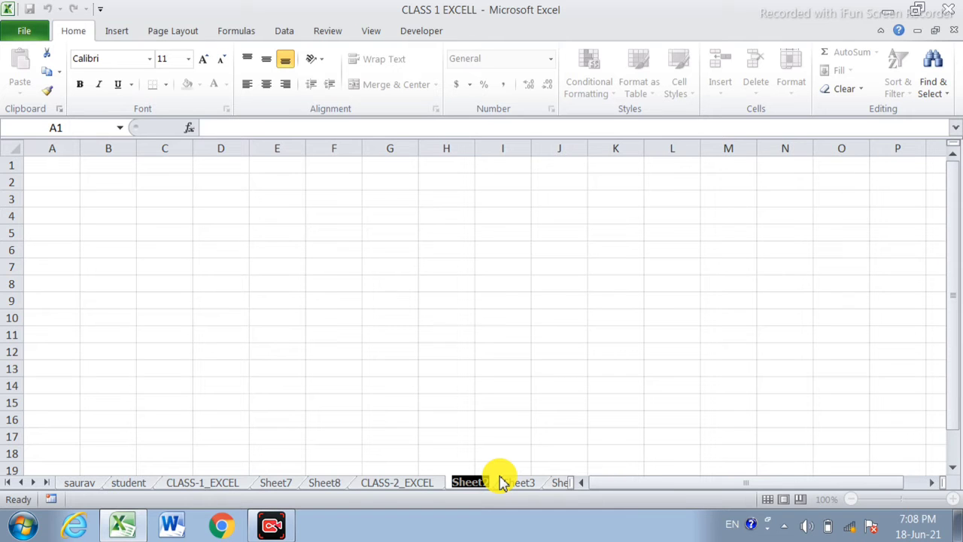
type("excel")
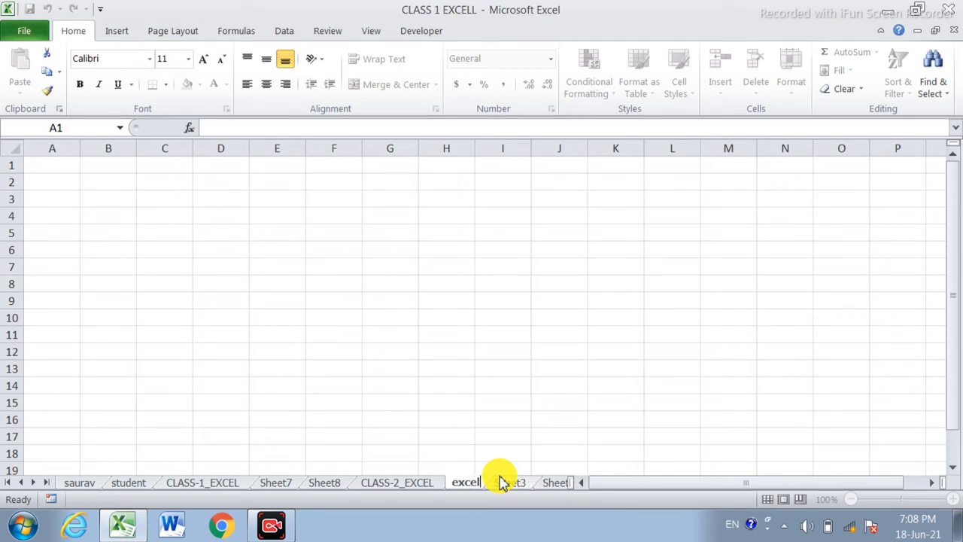
left_click(536, 438)
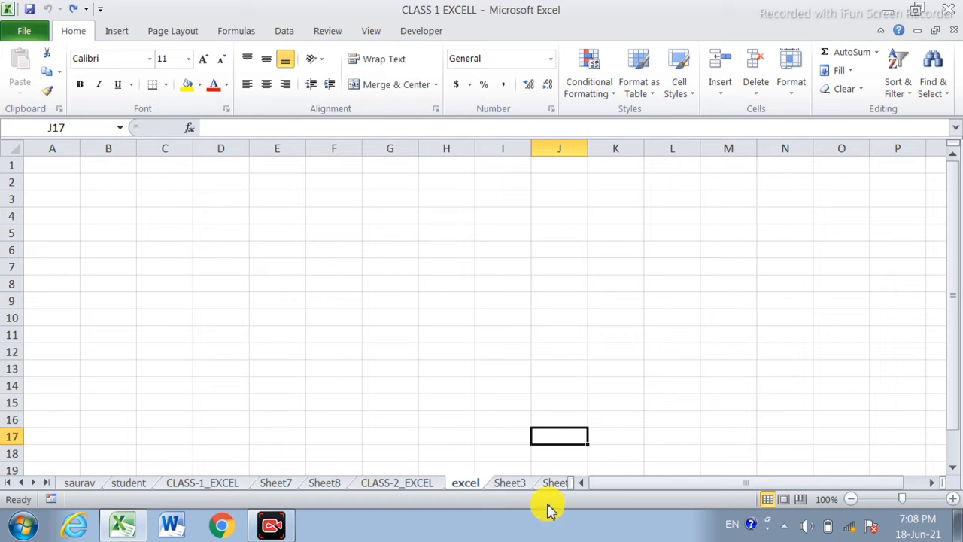
Rename Sheet3 with the Rename Sheet command, using the first worksheet's person name followed by 1.
left_click(510, 483)
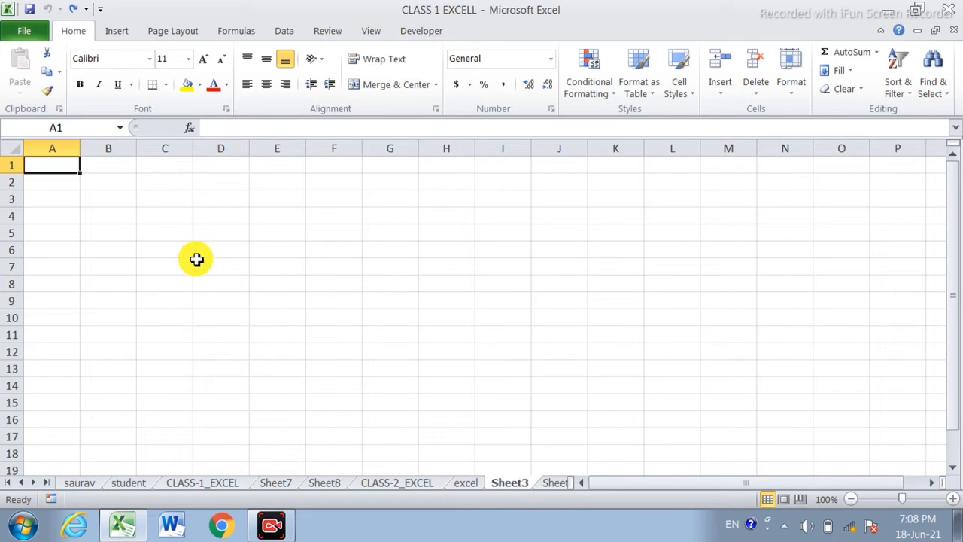
left_click(791, 90)
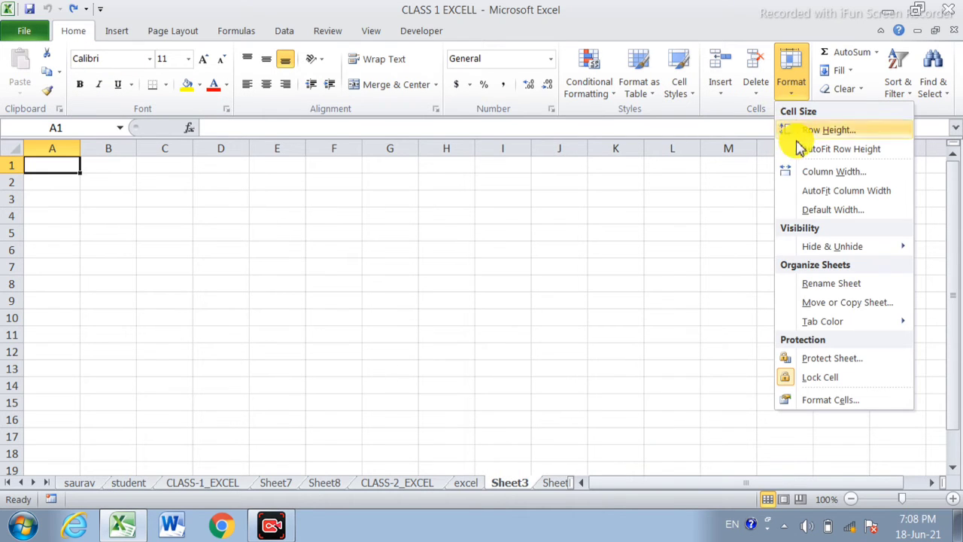
left_click(835, 285)
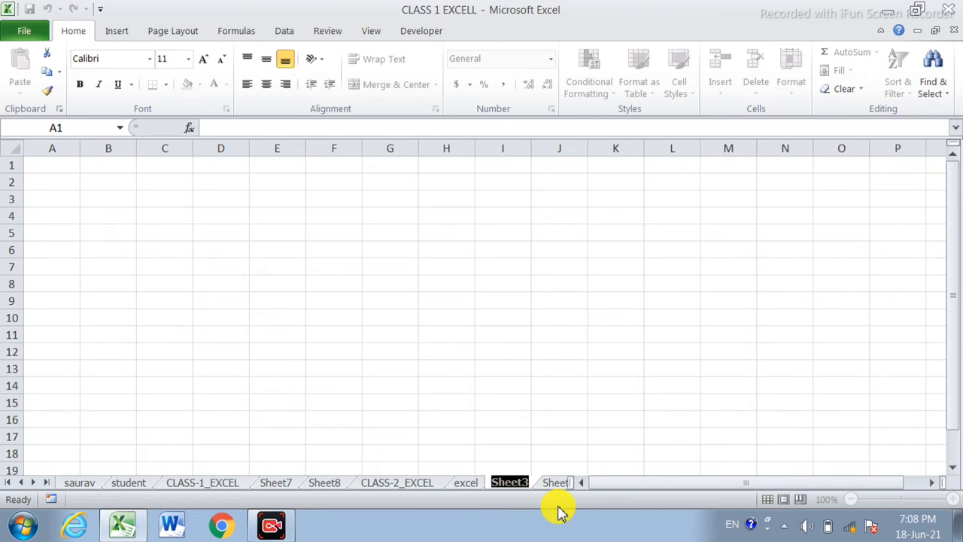
type("saurav1")
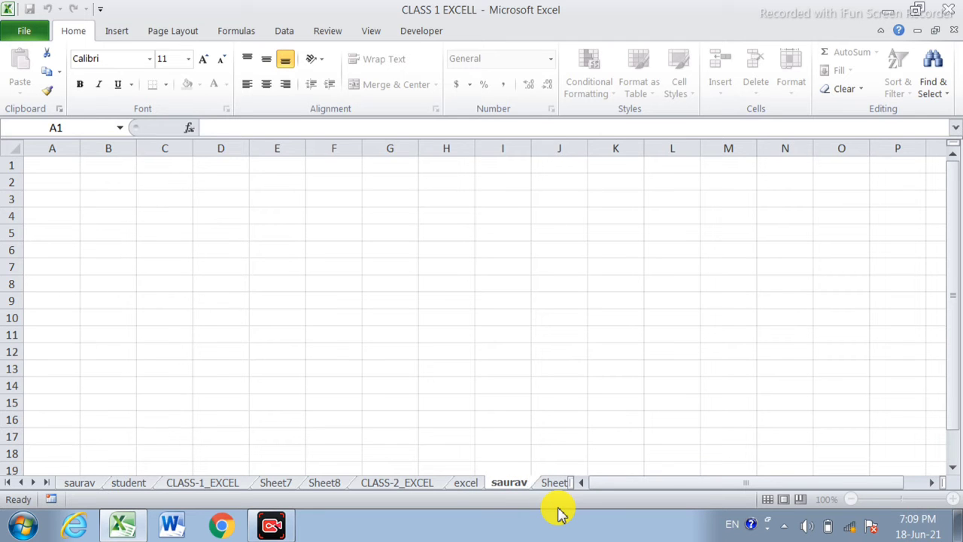
left_click(242, 487)
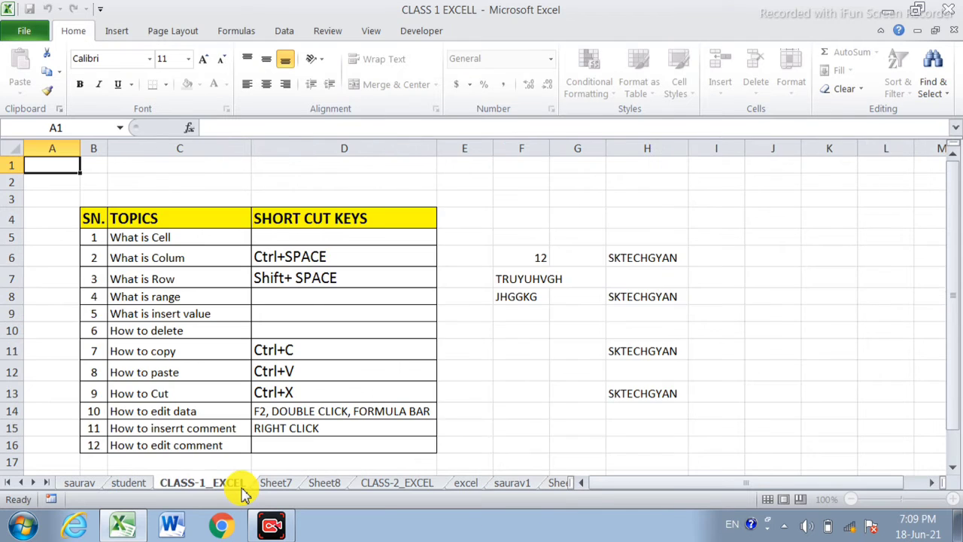
Check the topic list on CLASS-2_EXCEL and delete the worksheet named with the first name followed by 1.
left_click(365, 487)
scroll(358, 433, "up", 1)
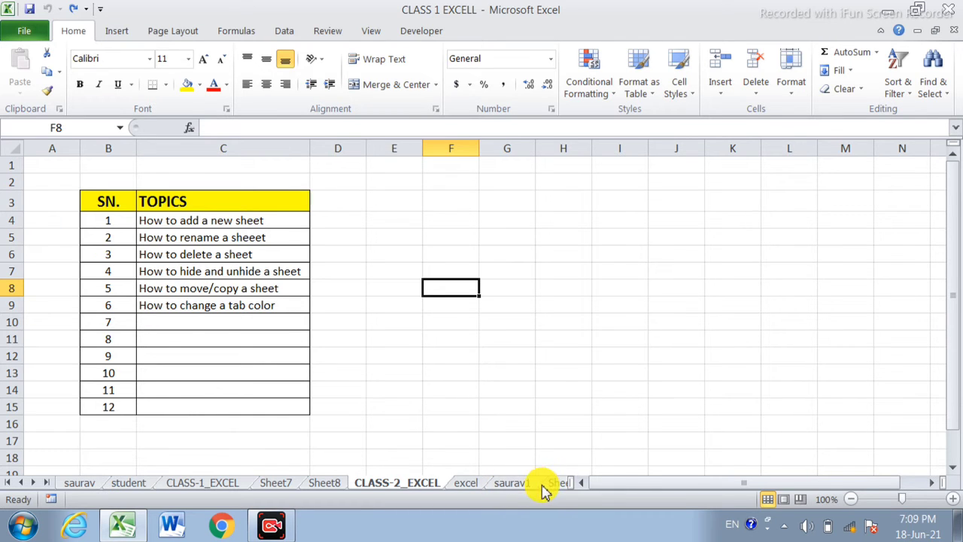
left_click(519, 487)
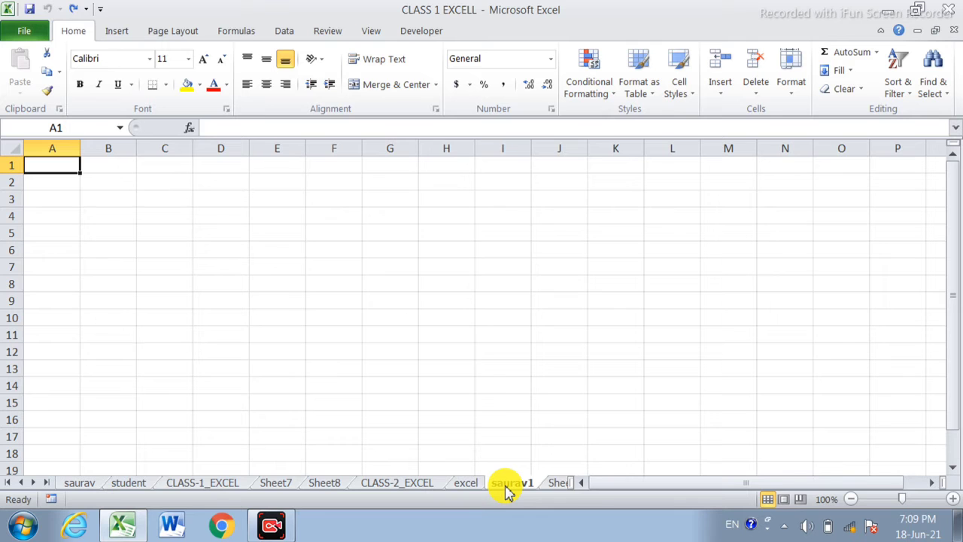
right_click(509, 489)
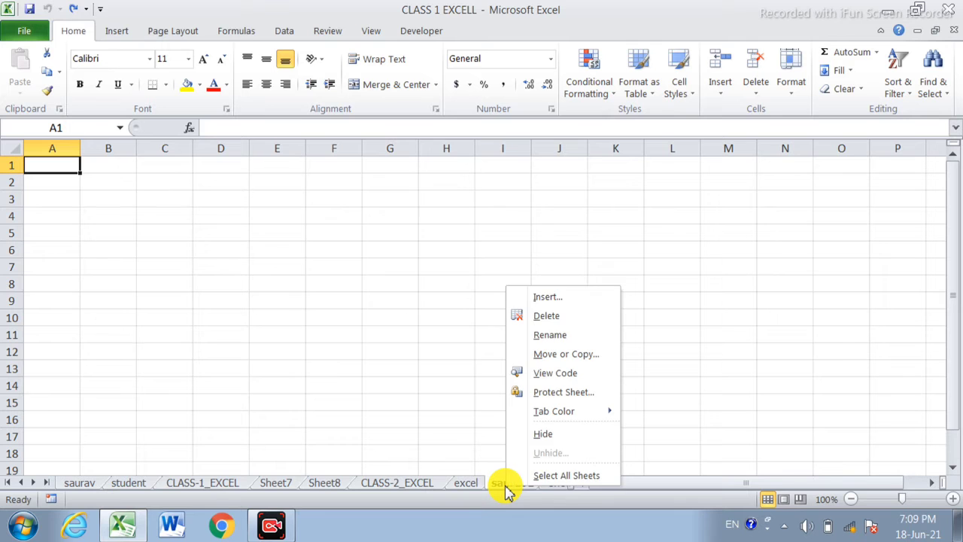
left_click(548, 316)
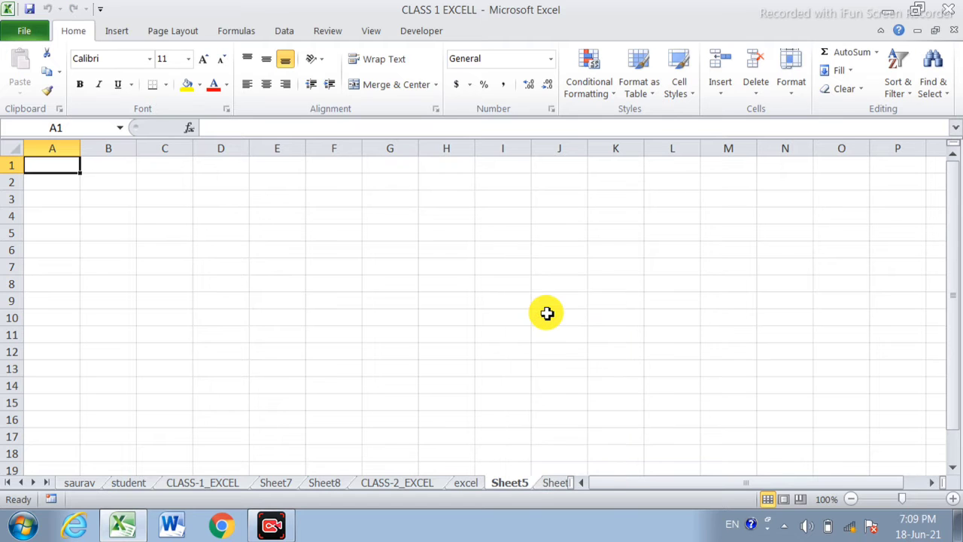
Delete the excel worksheet, and remove Sheet5 with the Delete Sheet command.
left_click(472, 484)
right_click(472, 485)
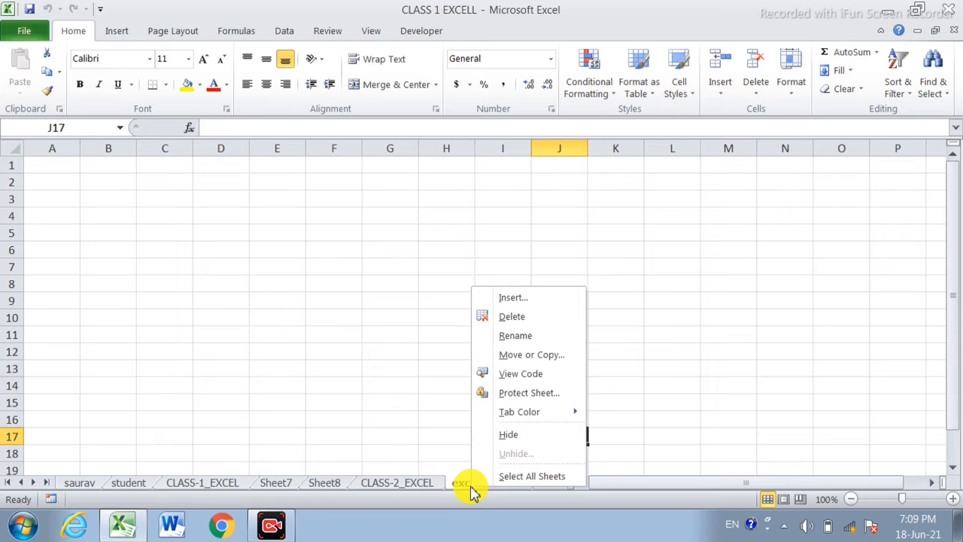
left_click(499, 324)
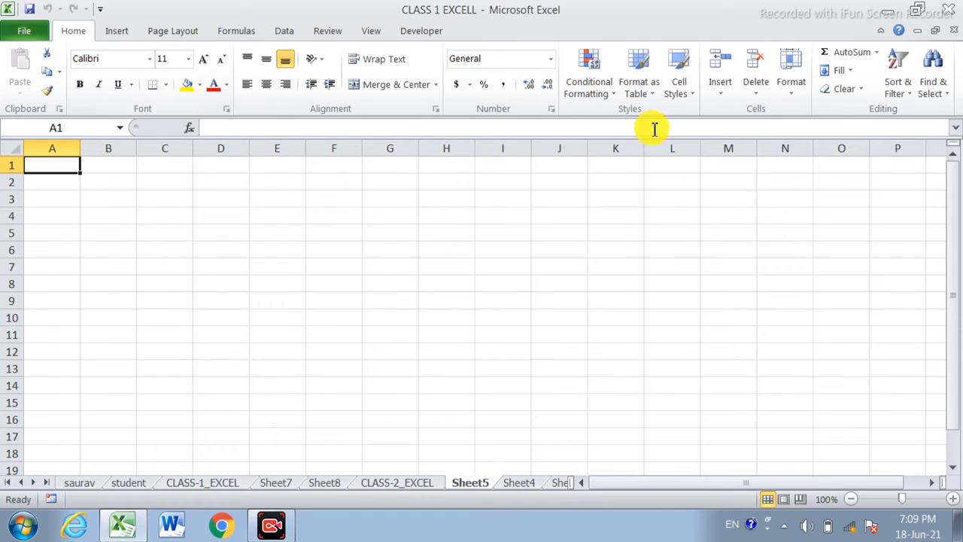
left_click(761, 89)
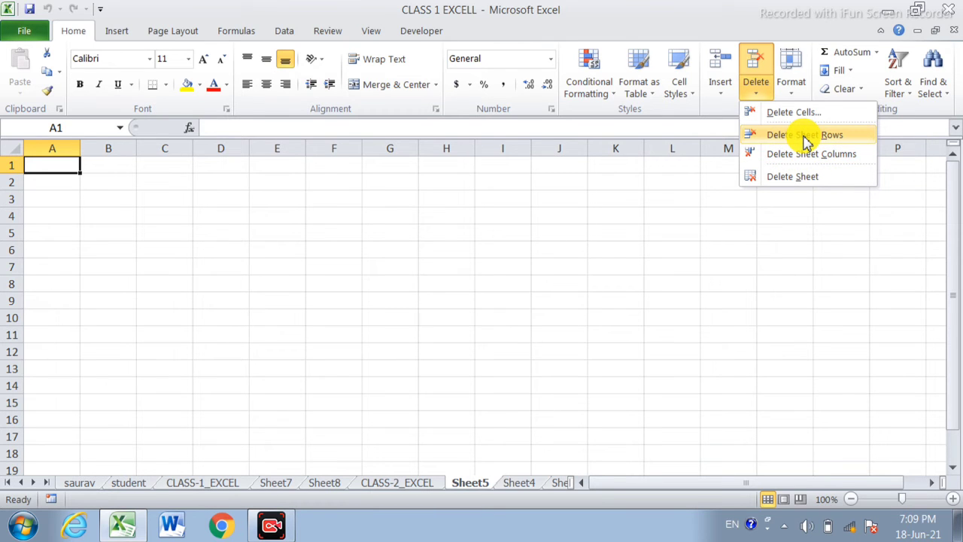
left_click(809, 185)
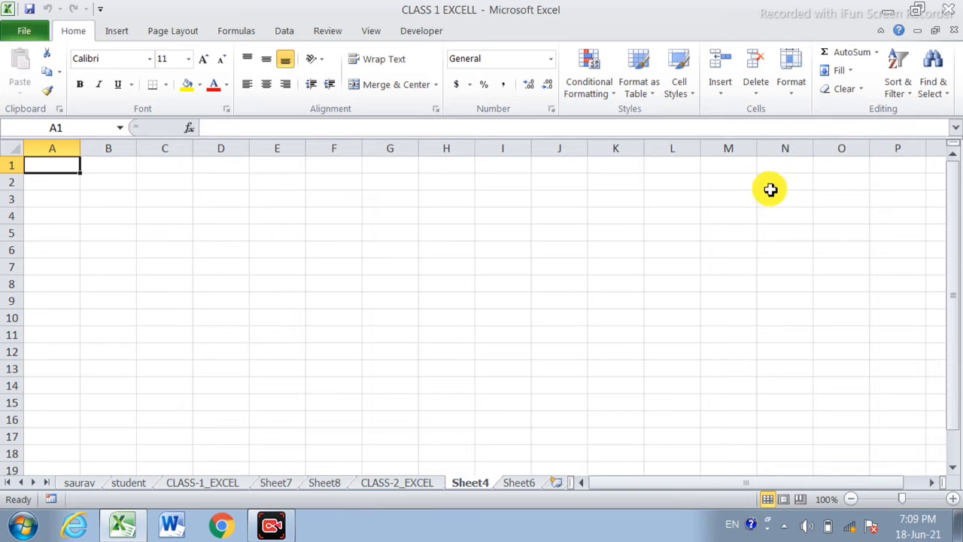
Delete the blank worksheets Sheet6 and Sheet4.
left_click(519, 485)
right_click(526, 485)
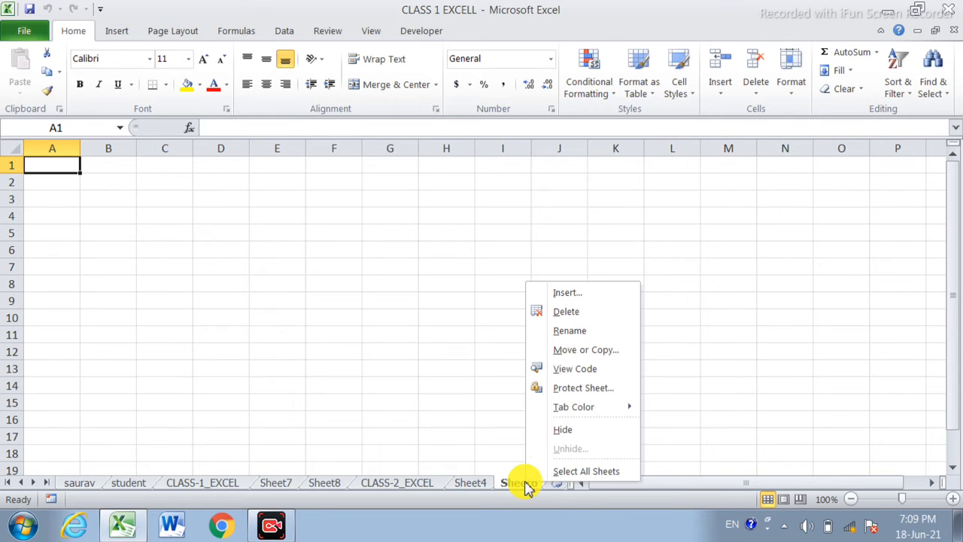
left_click(570, 315)
right_click(476, 485)
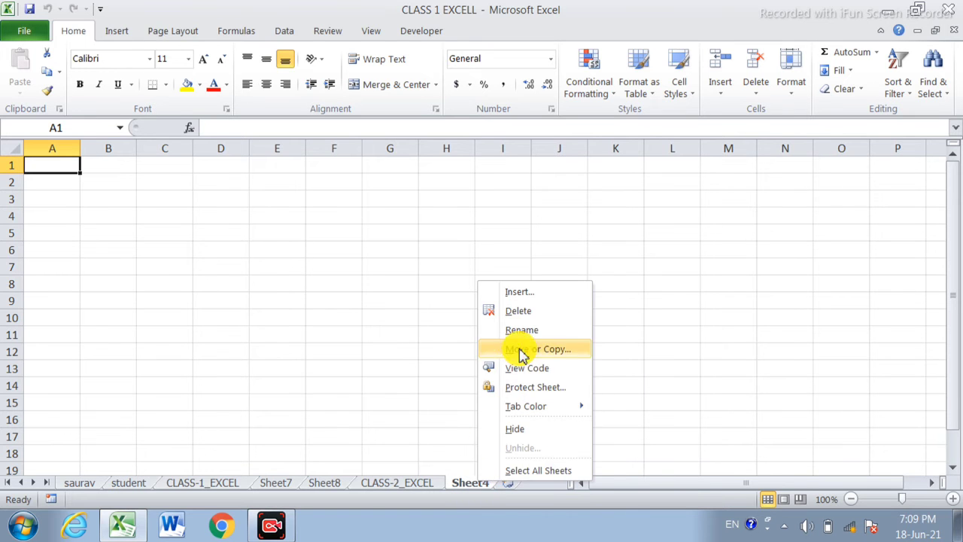
left_click(526, 310)
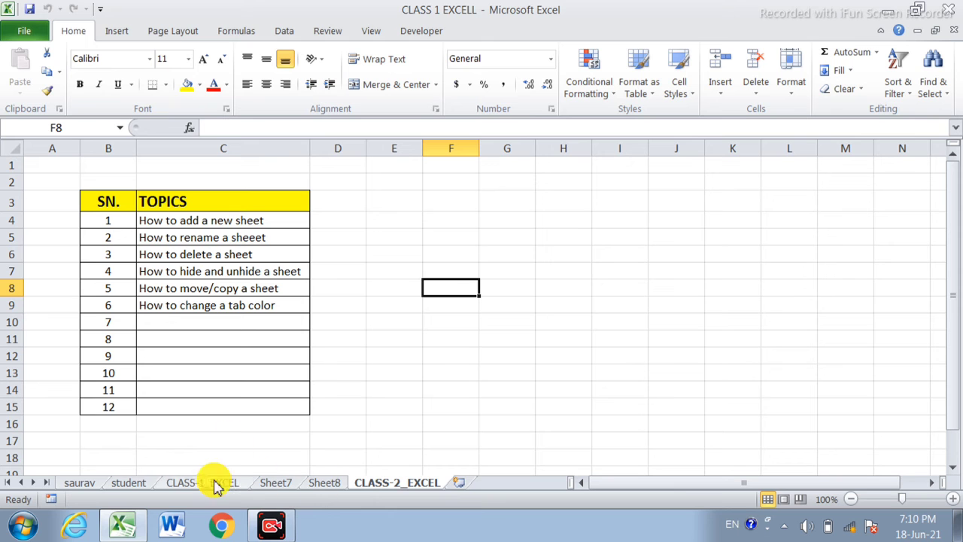
Look through the remaining worksheets from the first sheet to CLASS-2_EXCEL and return to CLASS-1_EXCEL.
left_click(81, 485)
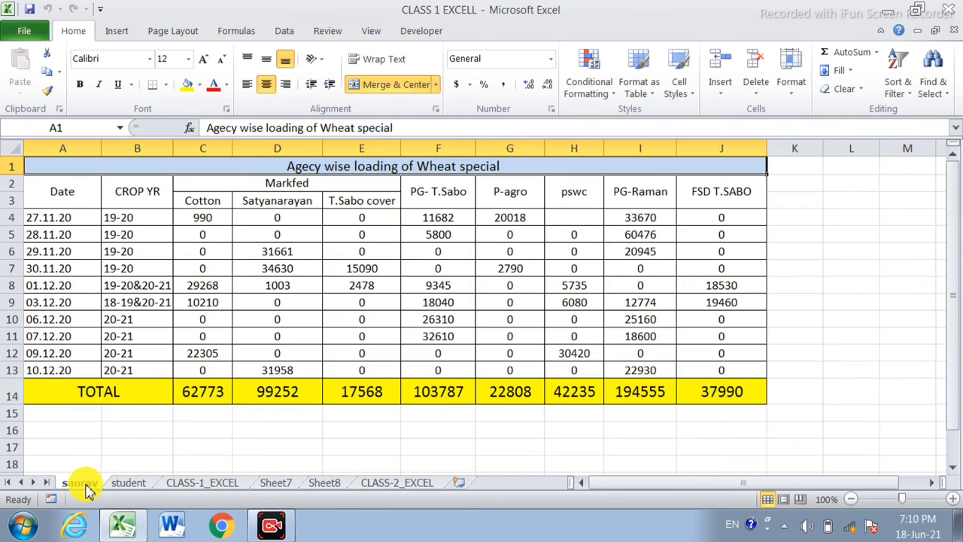
left_click(128, 485)
left_click(194, 485)
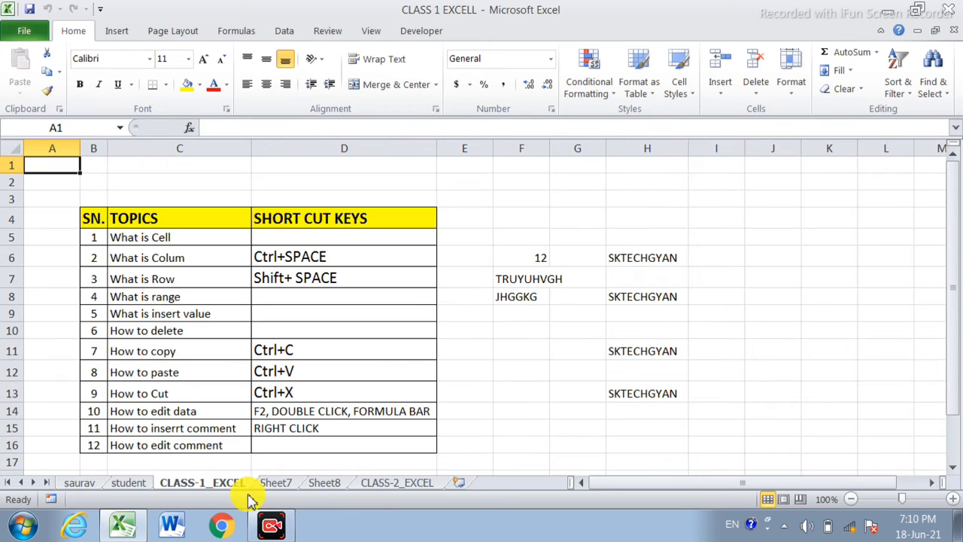
left_click(275, 485)
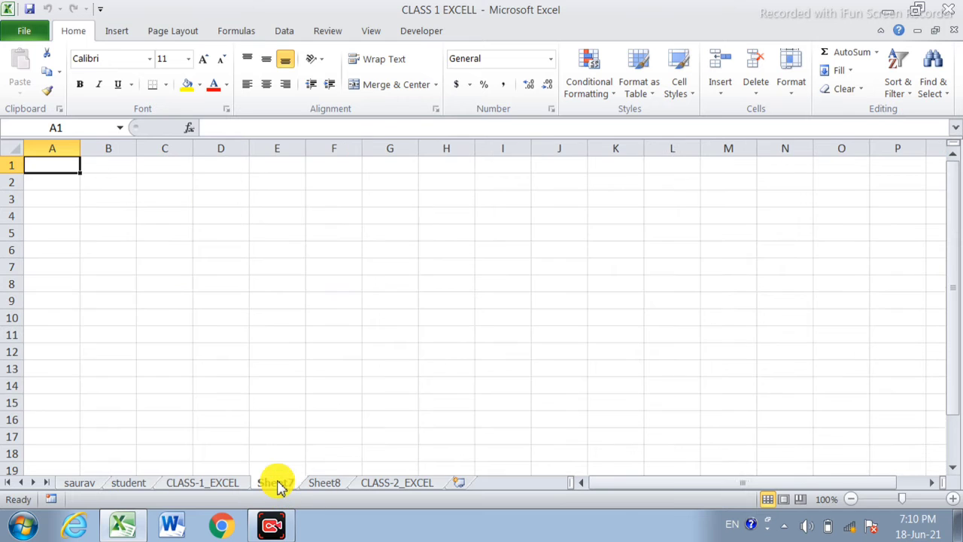
left_click(319, 485)
left_click(279, 485)
left_click(225, 485)
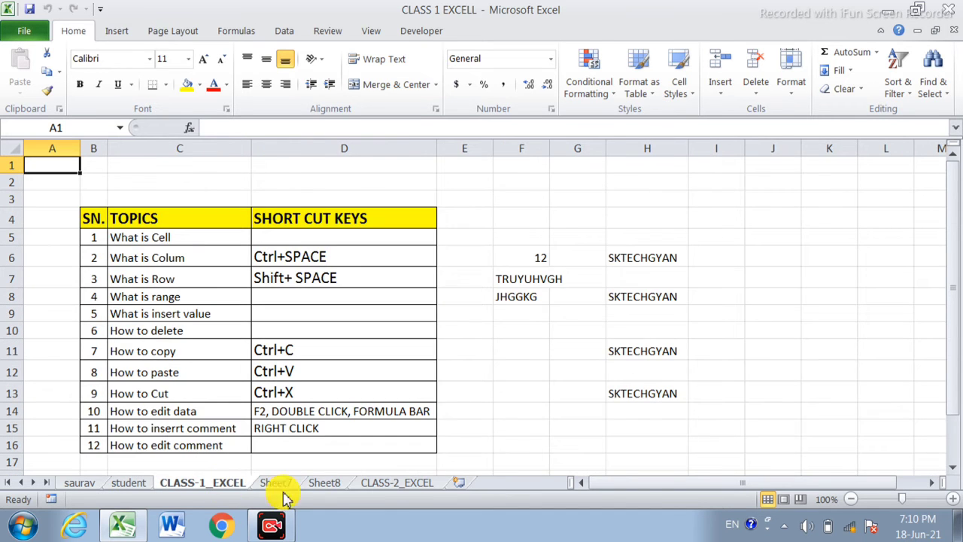
left_click(395, 485)
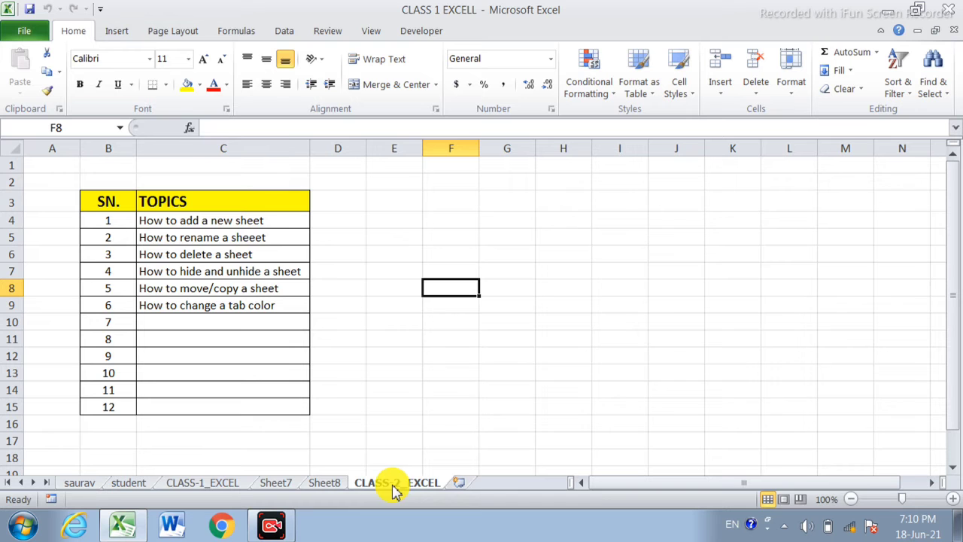
left_click(233, 485)
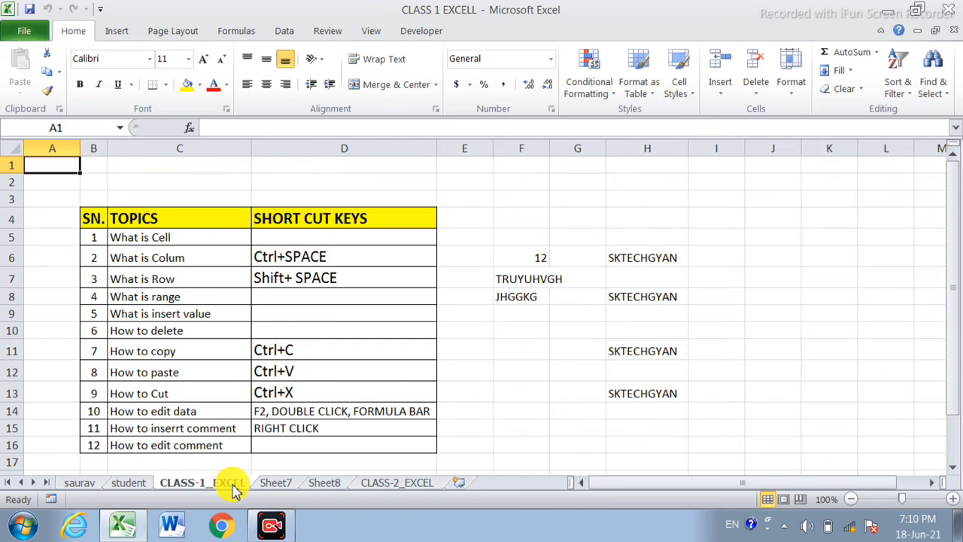
Hide the student worksheet.
left_click(130, 483)
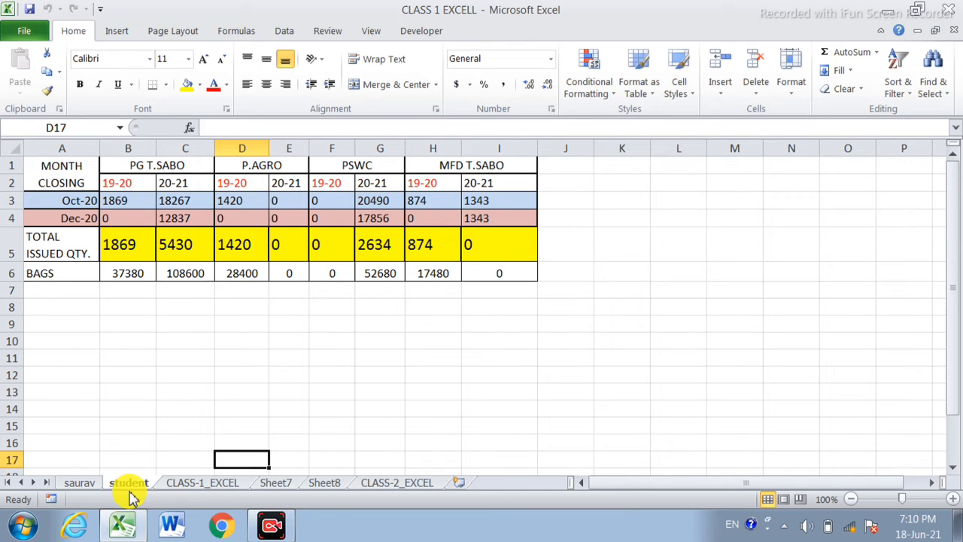
right_click(126, 487)
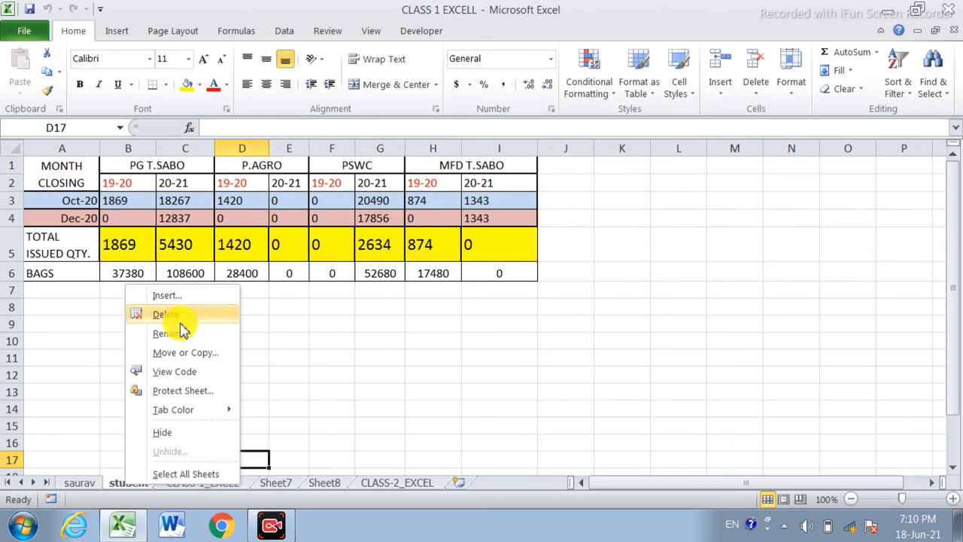
left_click(175, 440)
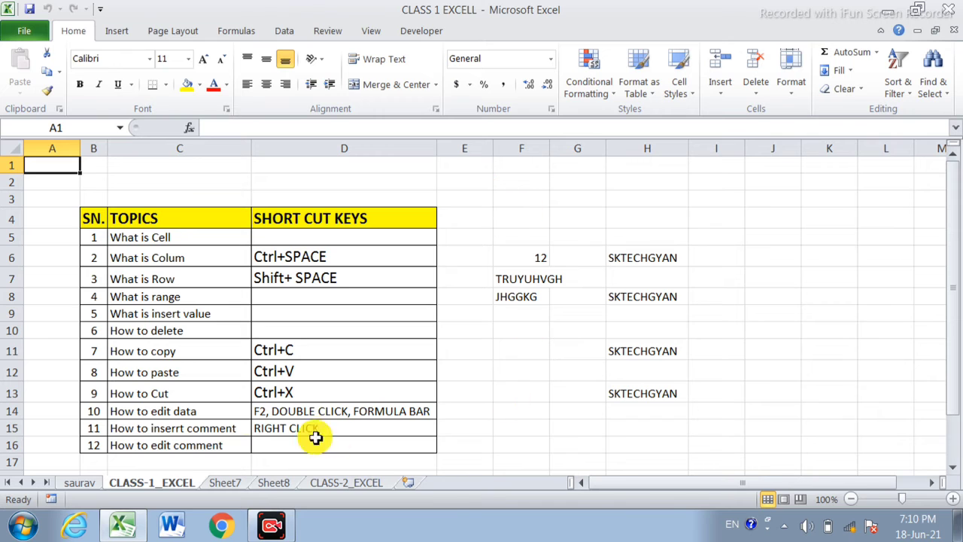
Hide the CLASS-1_EXCEL worksheet, and hide Sheet7 with the Hide Sheet command.
right_click(168, 487)
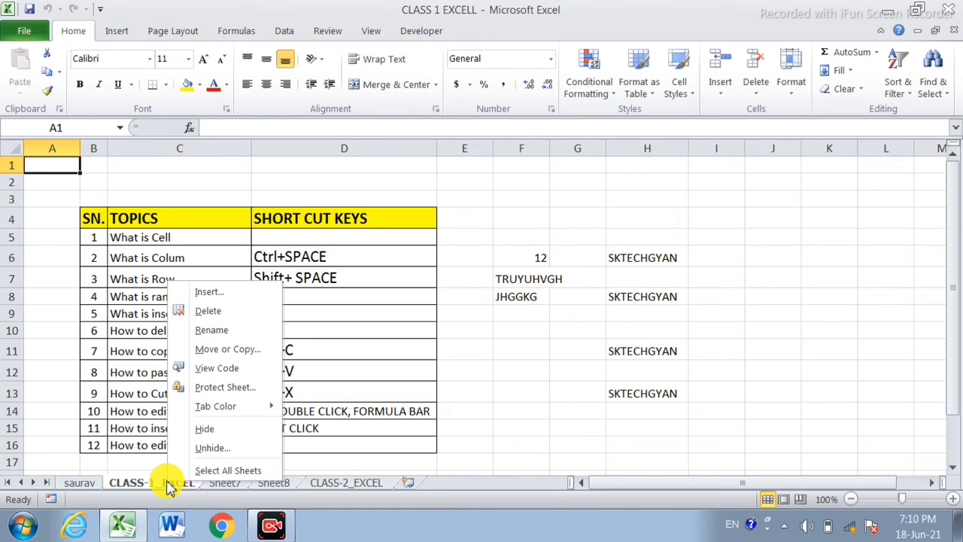
left_click(213, 435)
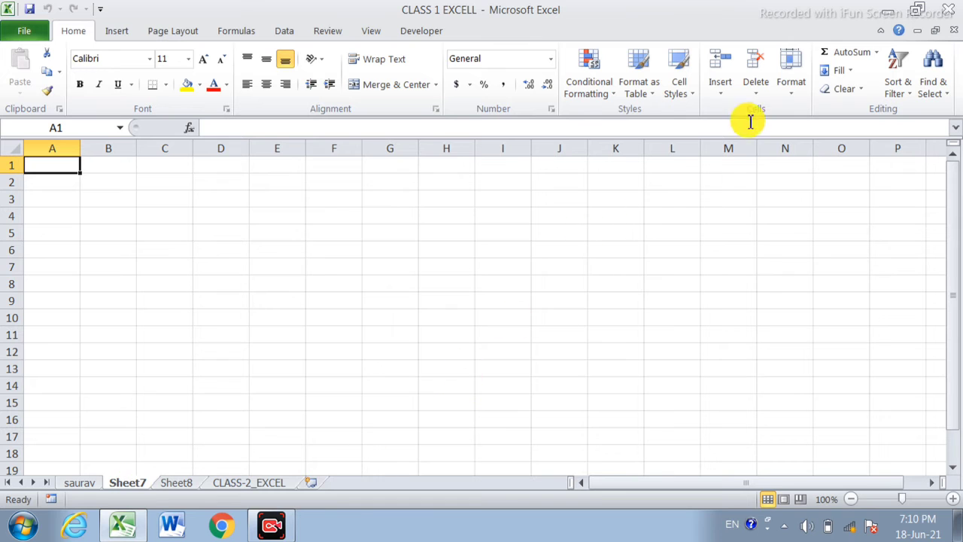
left_click(790, 96)
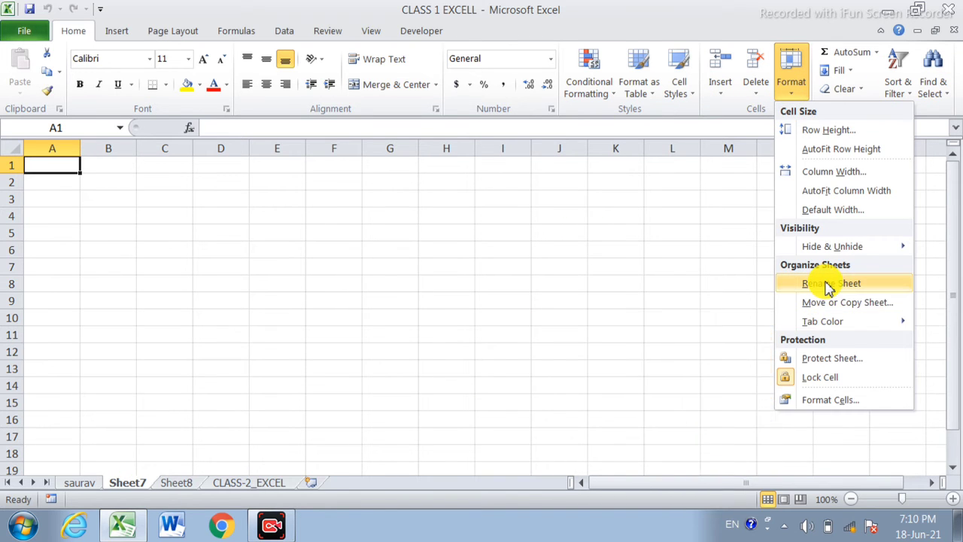
mouse_move(853, 251)
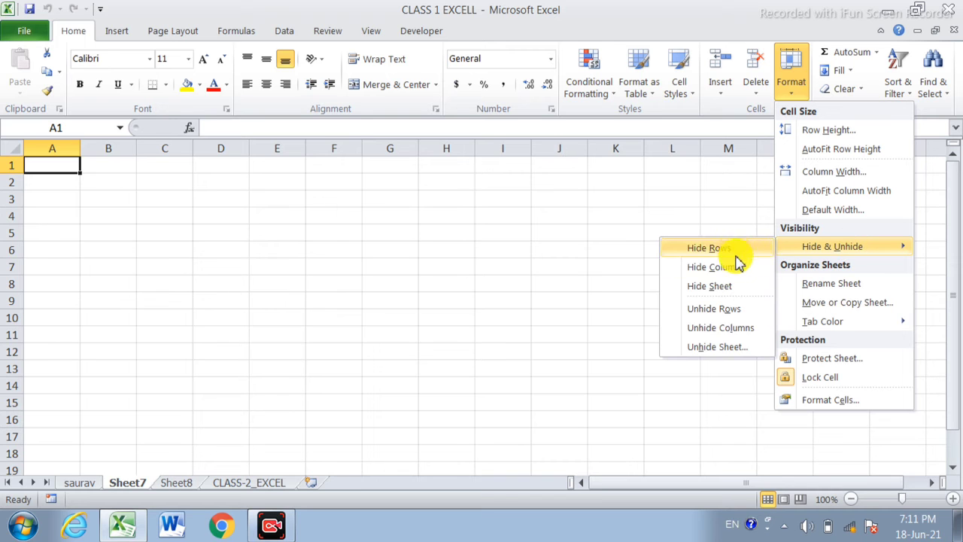
left_click(711, 285)
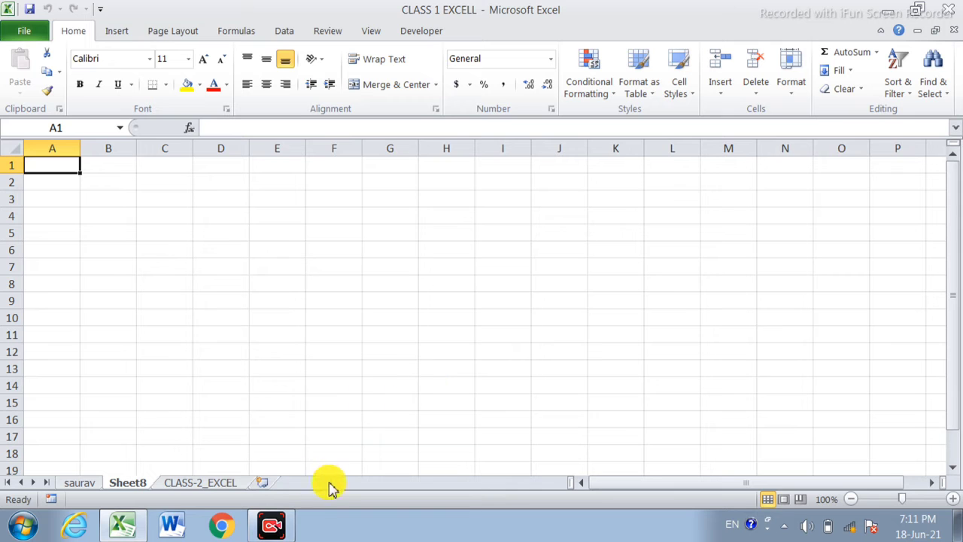
Check the CLASS-2_EXCEL topic list, and unhide Sheet7 from Sheet8.
left_click(197, 485)
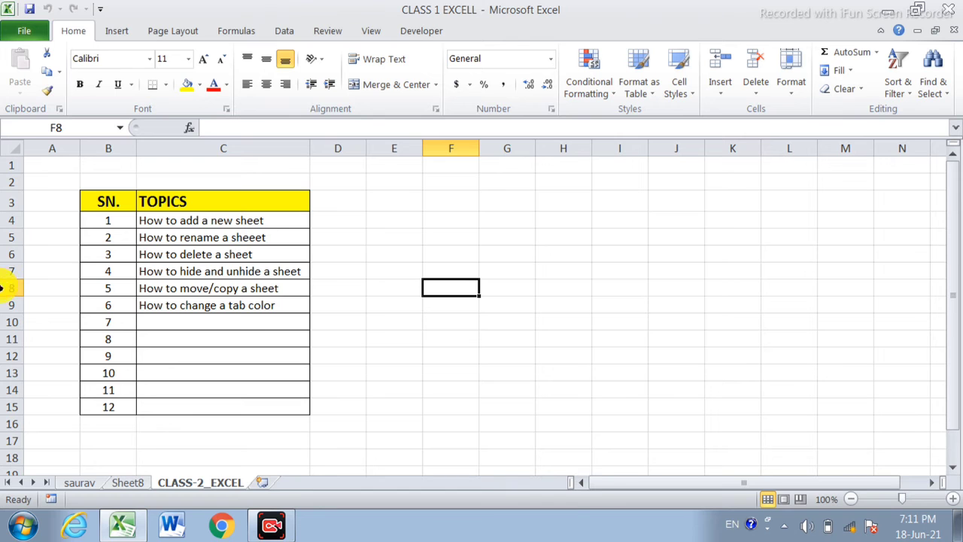
left_click(128, 482)
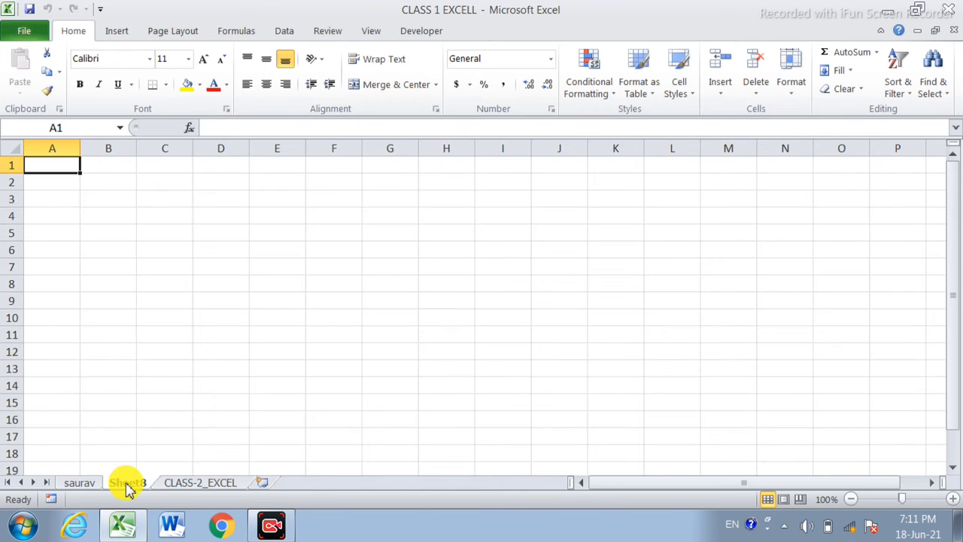
right_click(128, 485)
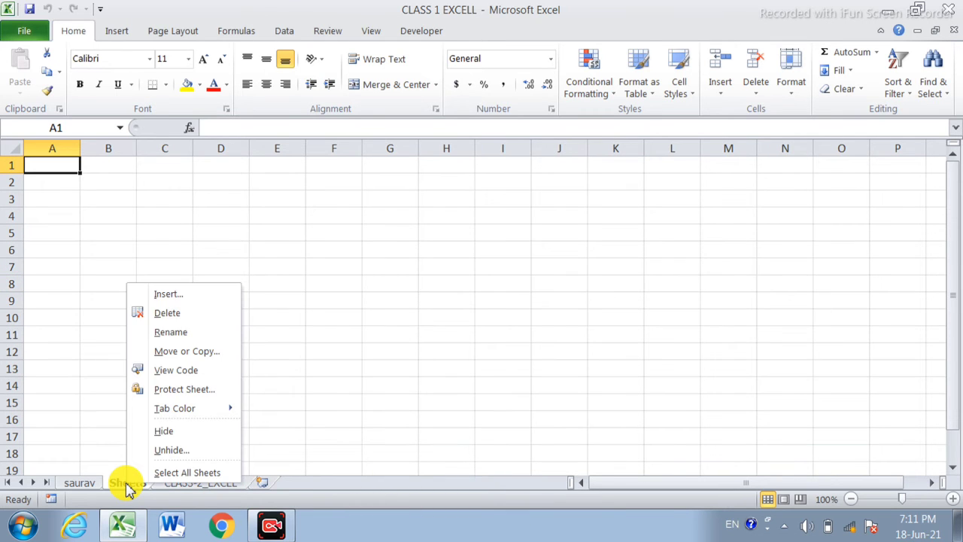
left_click(167, 450)
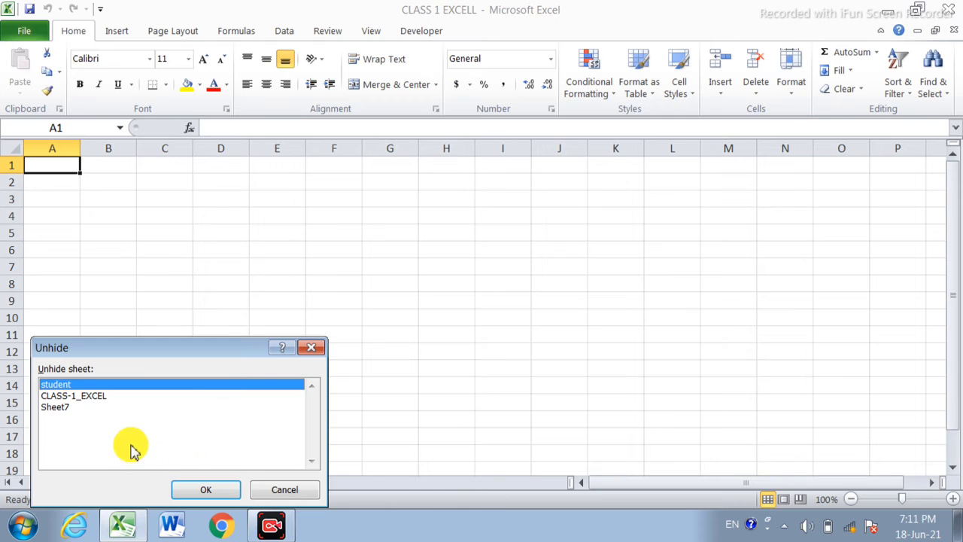
left_click(70, 410)
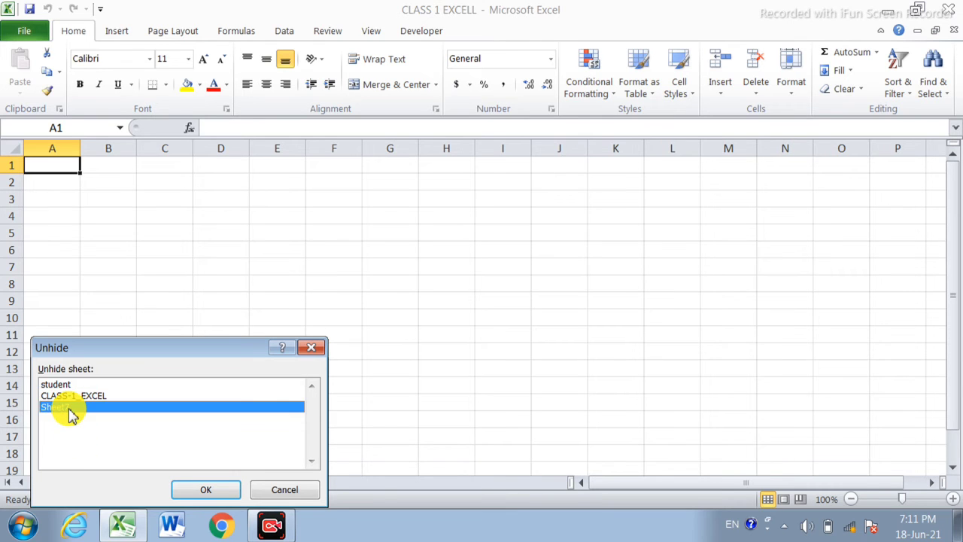
left_click(186, 493)
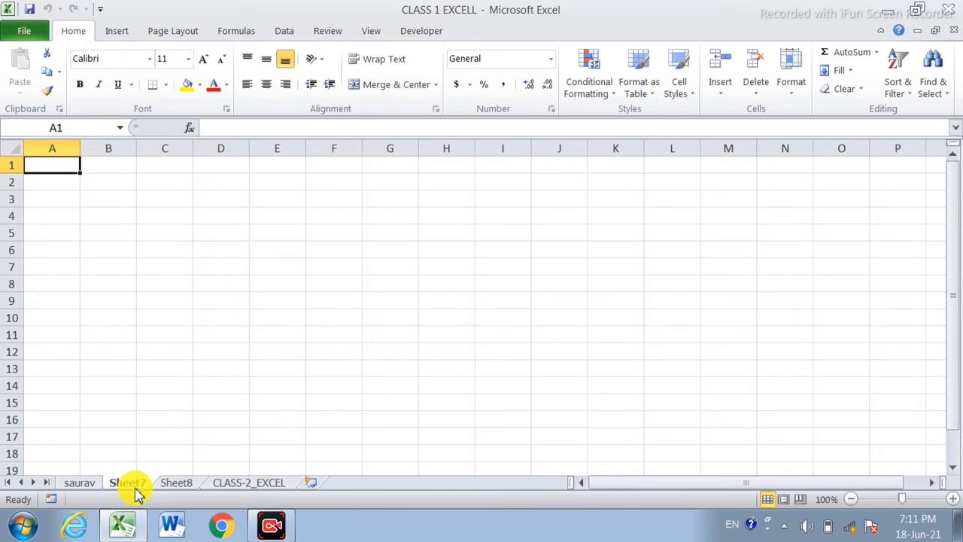
Unhide the CLASS-1_EXCEL worksheet from Sheet8.
left_click(180, 489)
right_click(181, 489)
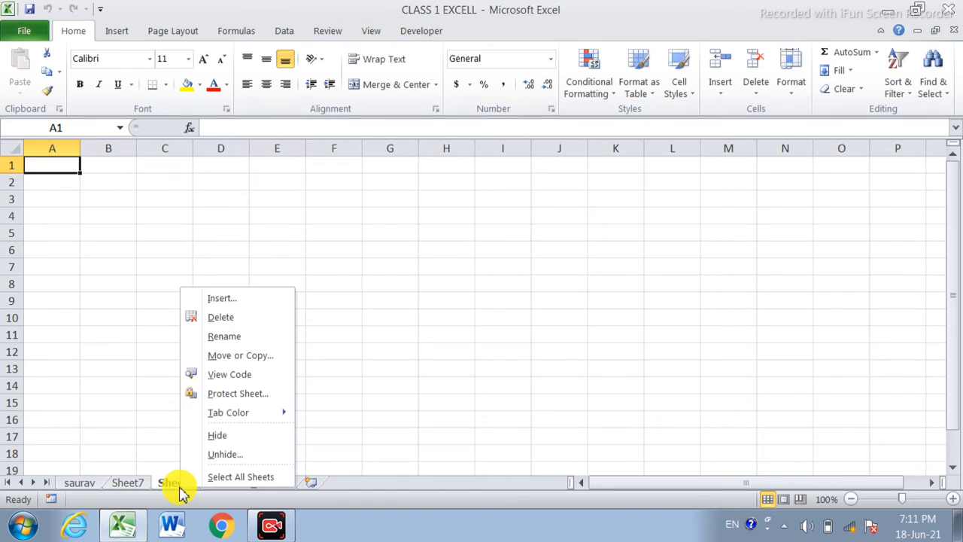
left_click(213, 454)
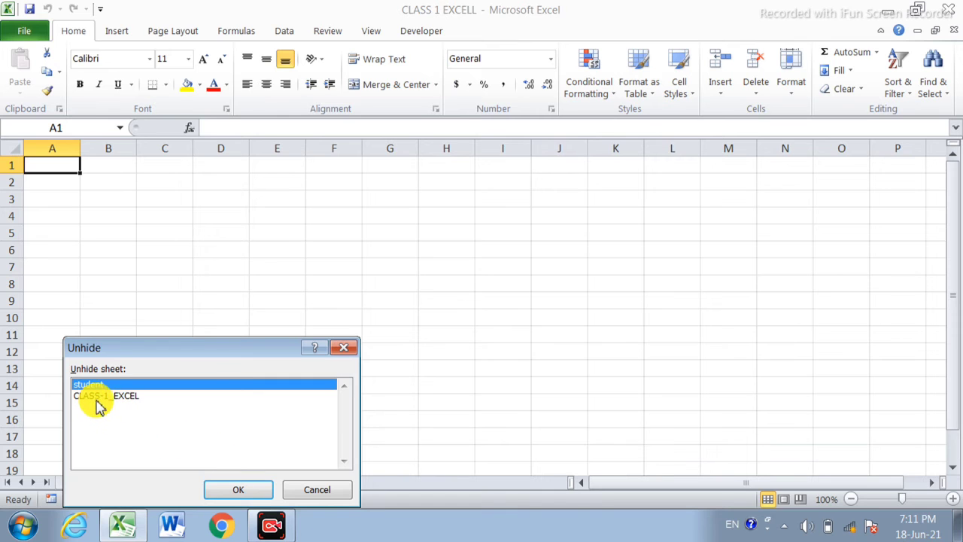
left_click(125, 404)
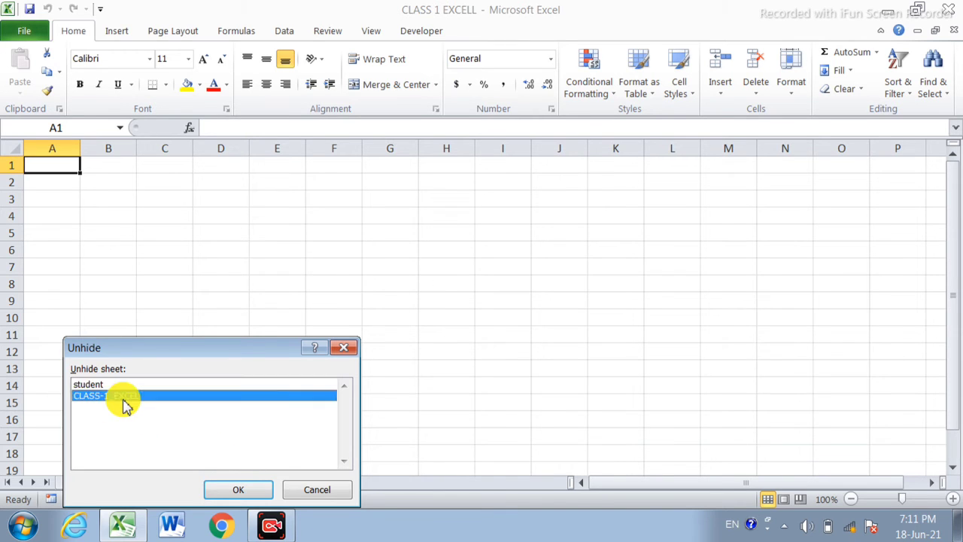
left_click(242, 490)
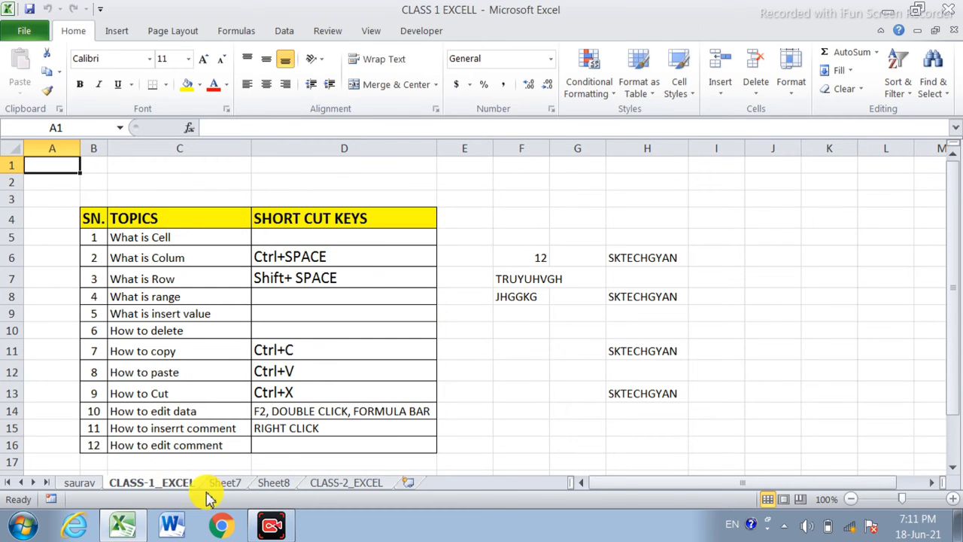
Return to CLASS-1_EXCEL from the topic list and unhide the student worksheet with the Unhide Sheet command.
left_click(342, 485)
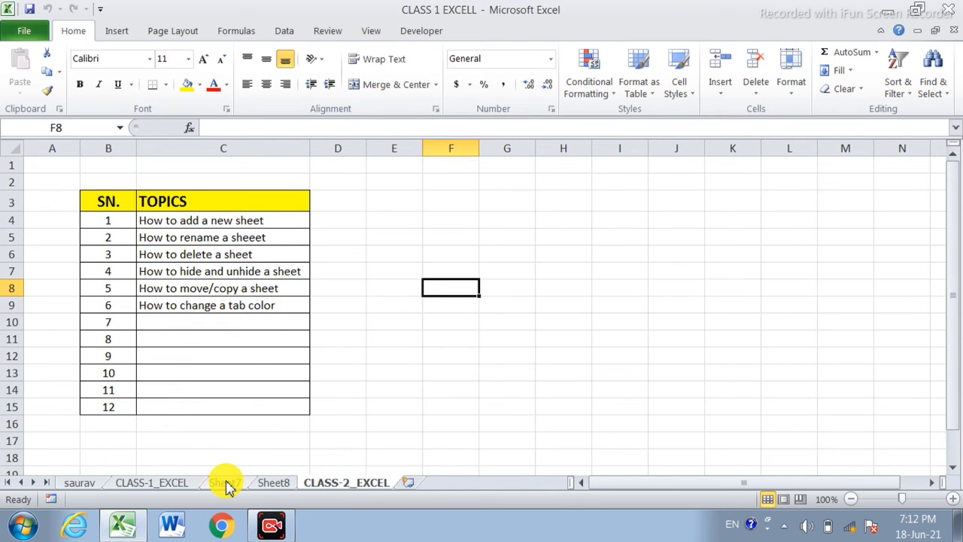
left_click(177, 487)
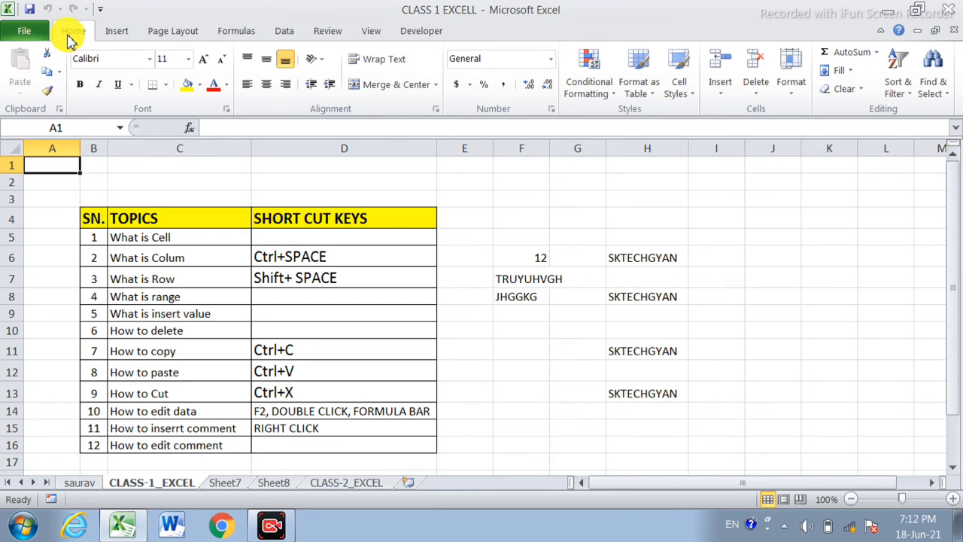
left_click(789, 95)
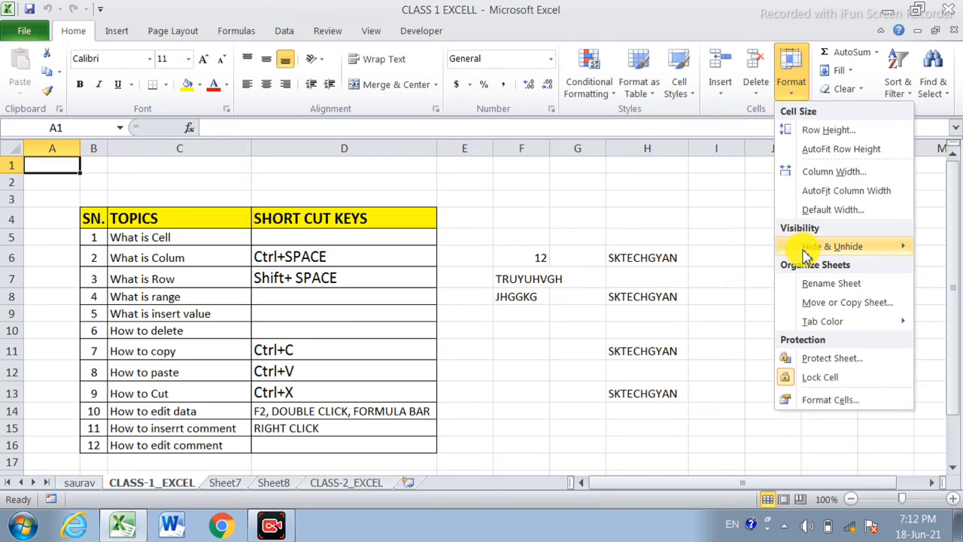
mouse_move(806, 248)
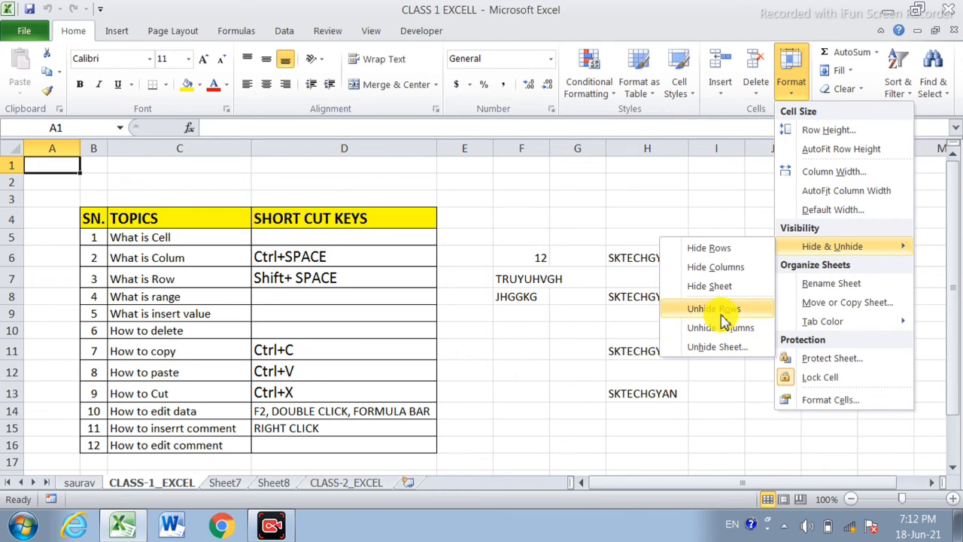
left_click(728, 352)
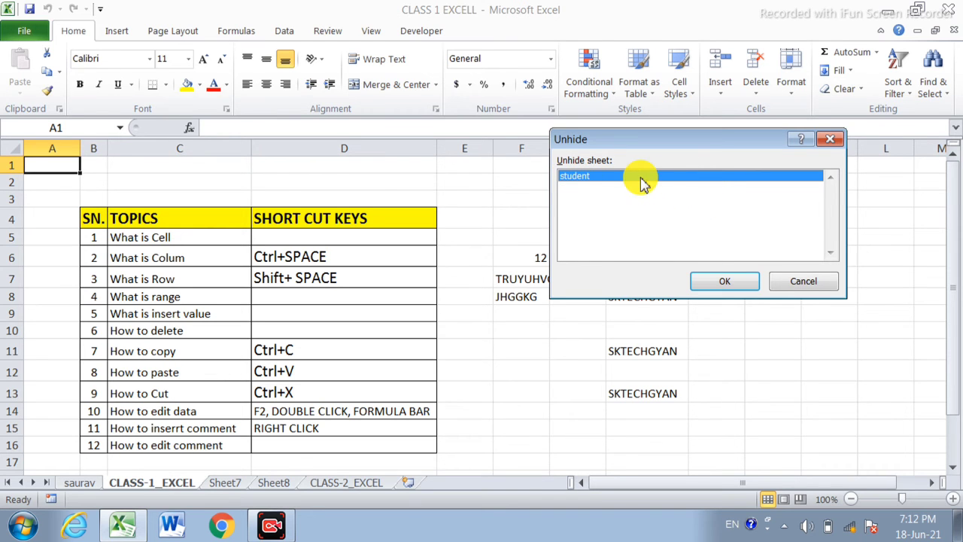
left_click(725, 293)
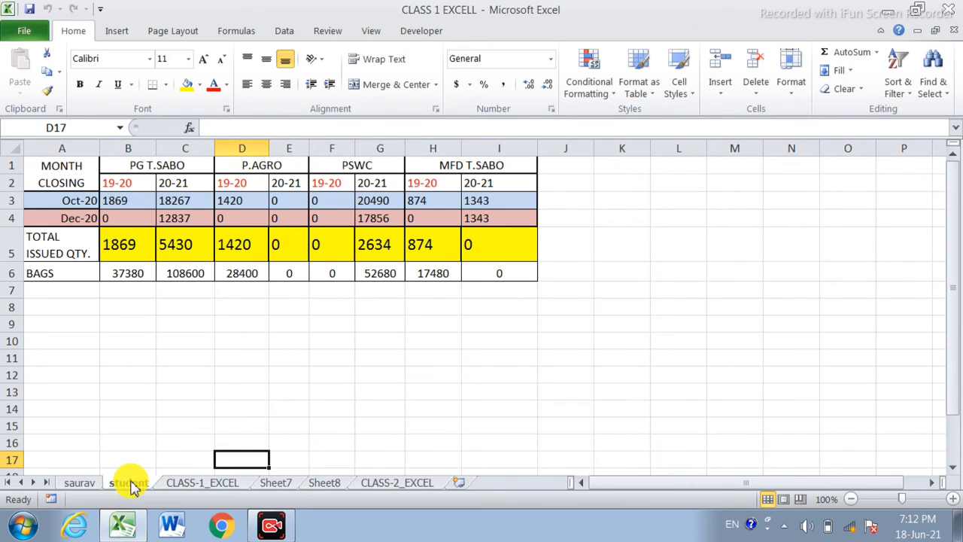
Move the student worksheet between Sheet7 and Sheet8, and place it at the end after CLASS-2_EXCEL.
left_click(225, 486)
left_click(377, 484)
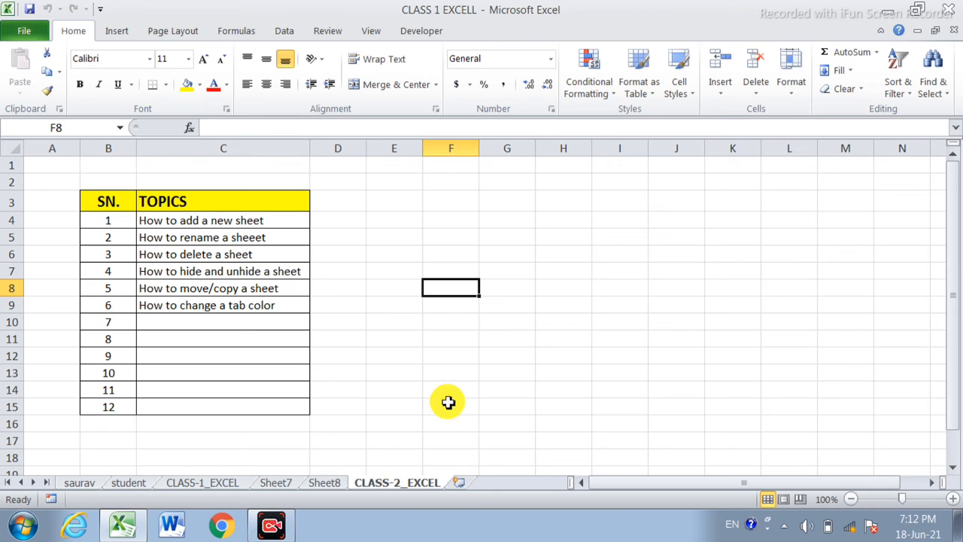
left_click(140, 485)
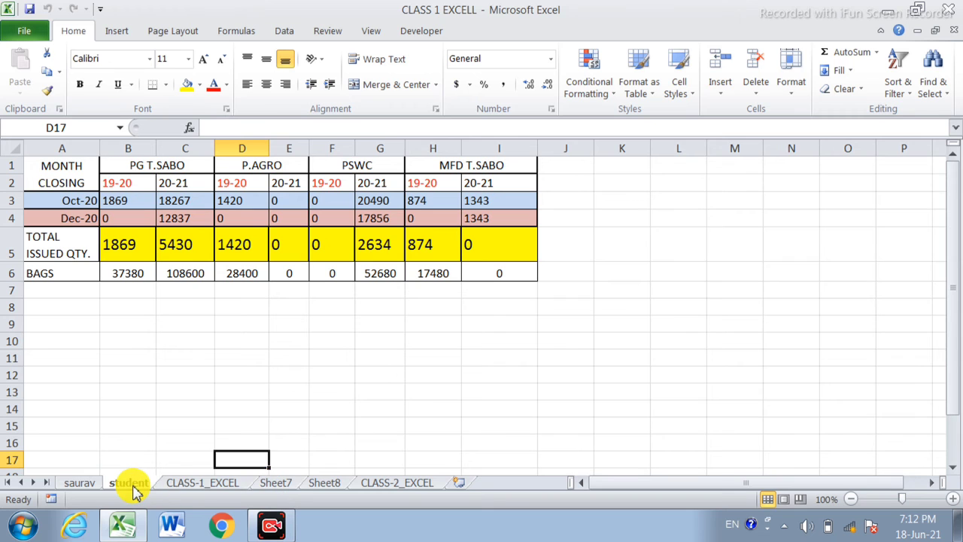
left_click_drag(135, 489, 346, 476)
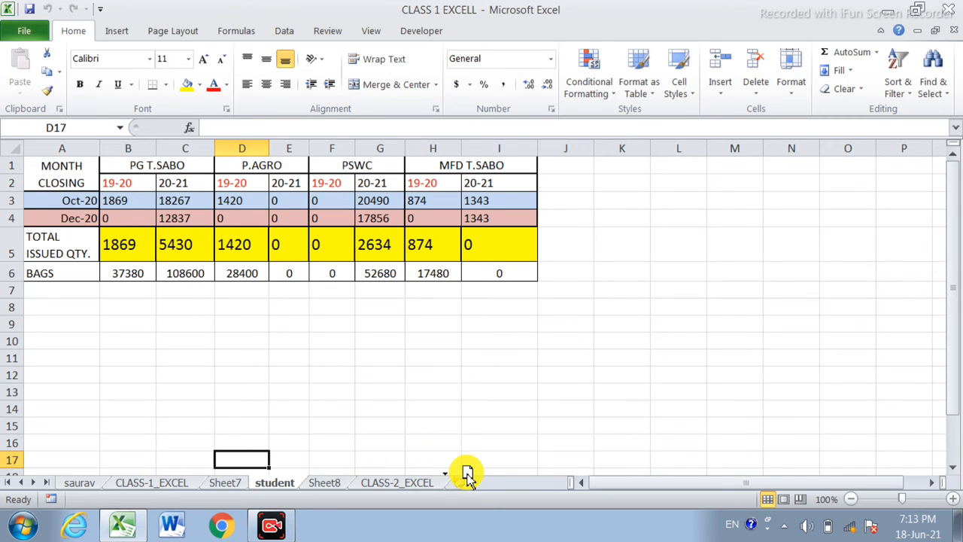
left_click_drag(467, 473, 462, 472)
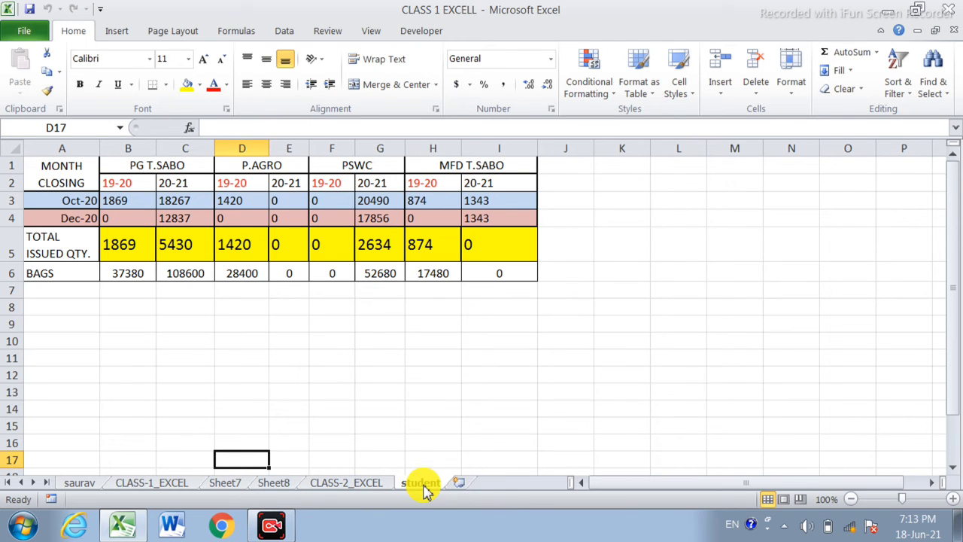
Move the student worksheet from the end back to directly before CLASS-1_EXCEL.
left_click(362, 485)
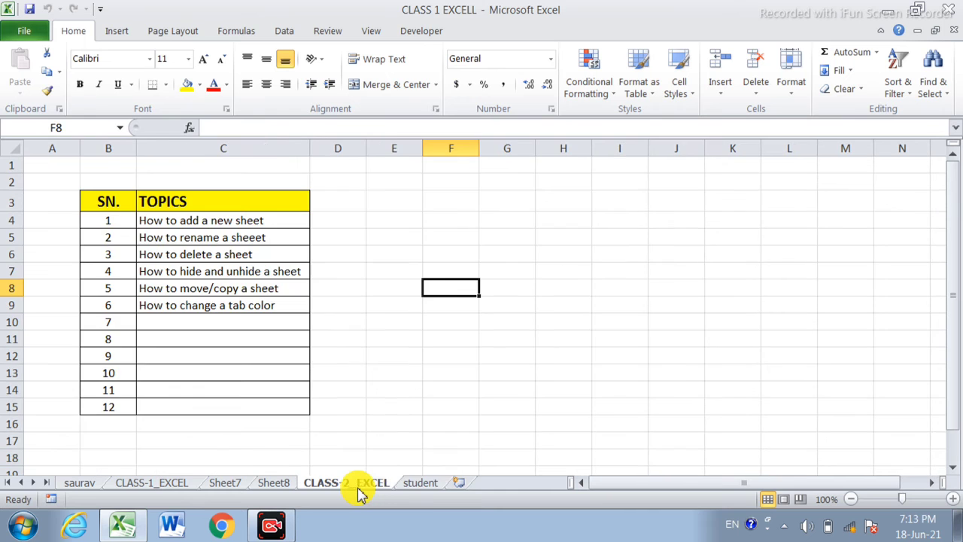
left_click(410, 484)
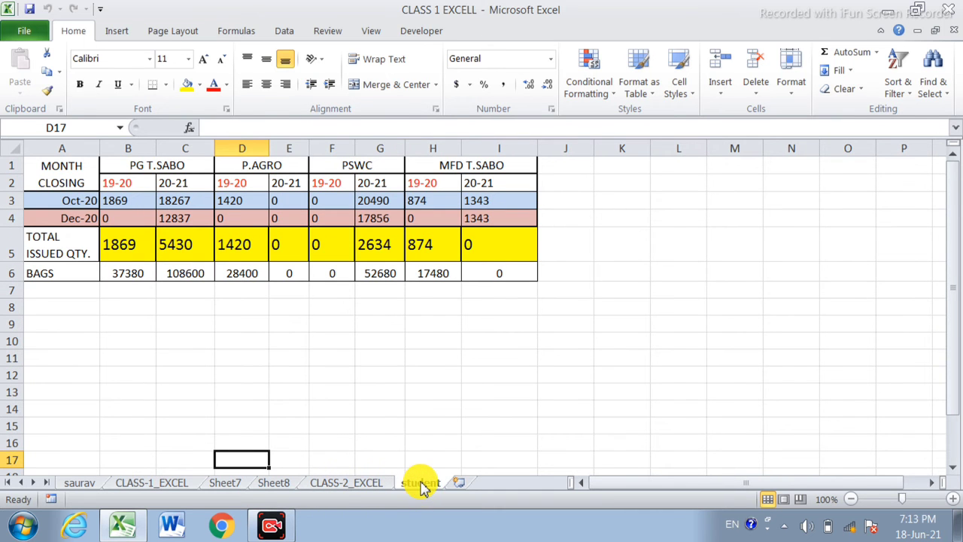
mouse_move(421, 485)
left_mouse_down()
mouse_move(357, 463)
mouse_move(77, 477)
mouse_move(130, 480)
mouse_move(121, 489)
left_mouse_up()
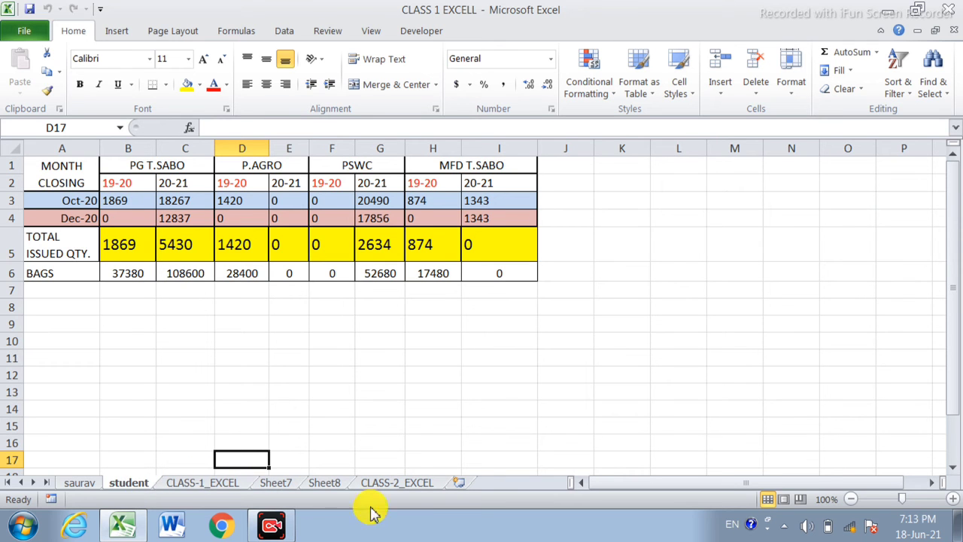
Move the CLASS-2_EXCEL worksheet directly before Sheet7, and send it back to the end with the Move or Copy command.
left_click(420, 487)
mouse_move(420, 487)
left_mouse_down()
mouse_move(258, 469)
mouse_move(289, 473)
mouse_move(286, 488)
left_mouse_up()
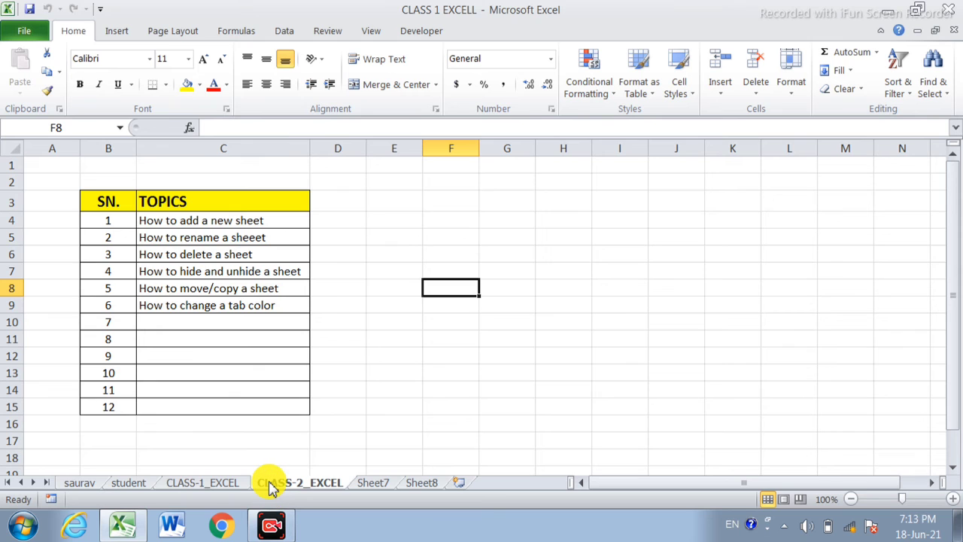
right_click(309, 487)
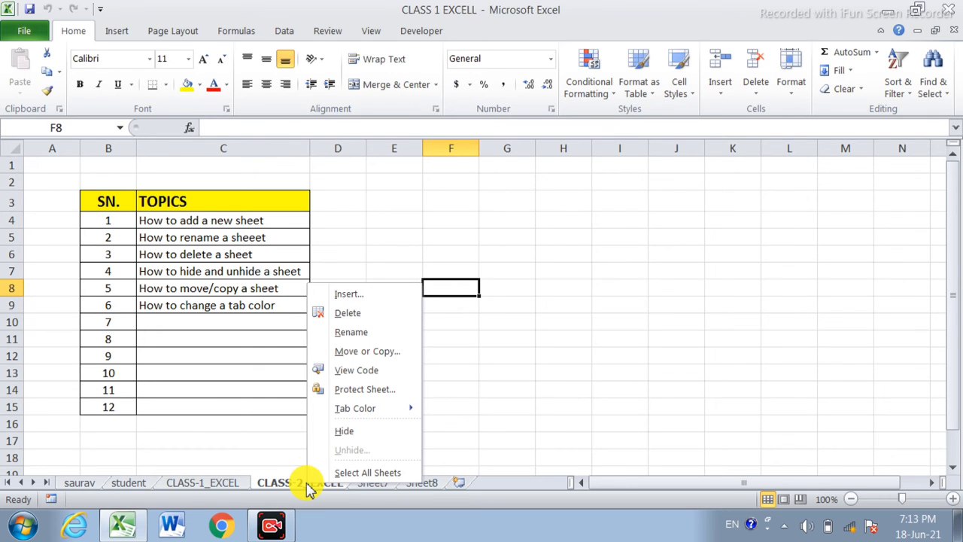
left_click(361, 352)
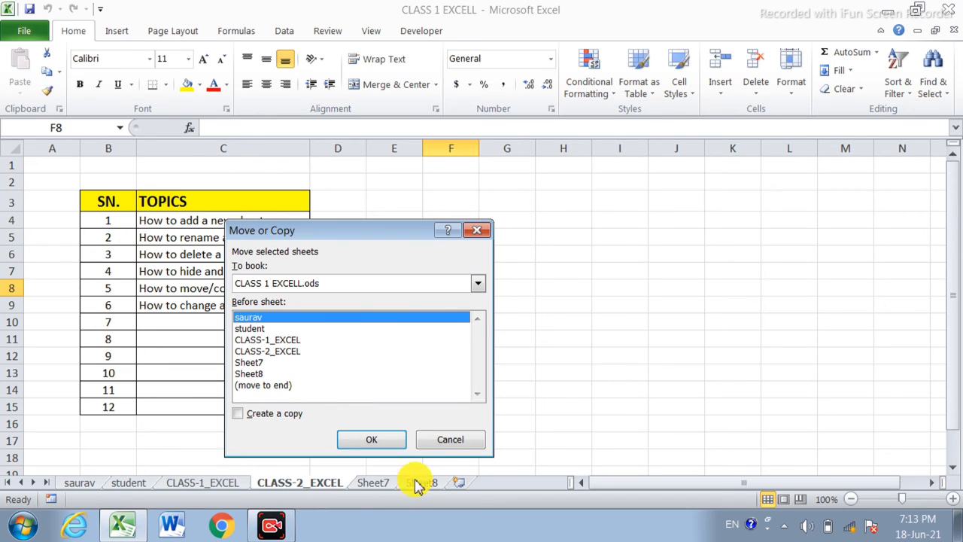
left_click(285, 385)
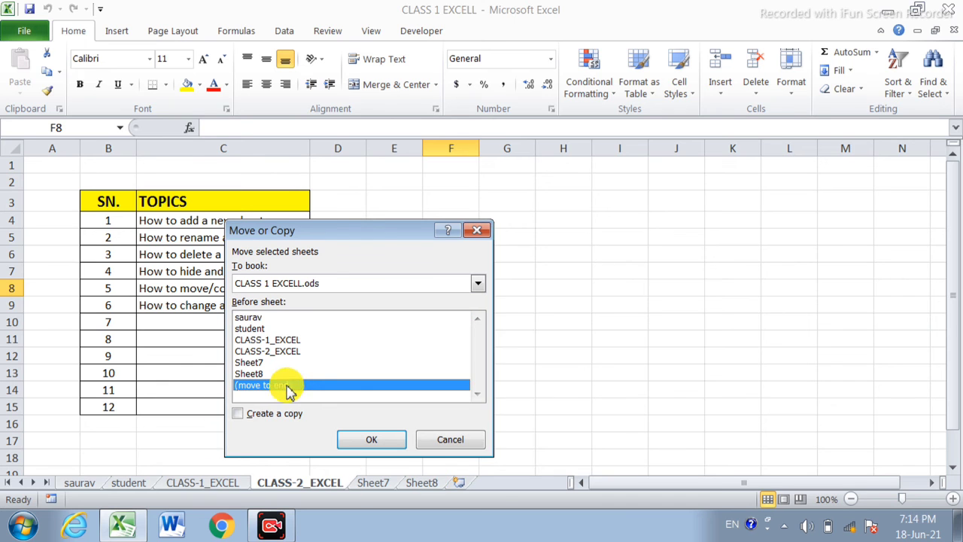
left_click(373, 440)
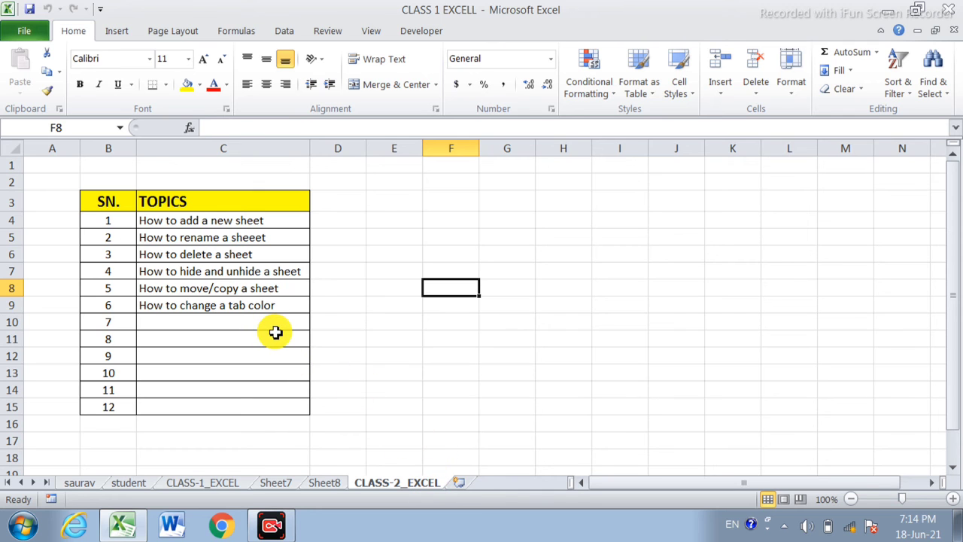
Create a copy of the CLASS-1_EXCEL worksheet and place it at the end of the workbook.
left_click(201, 484)
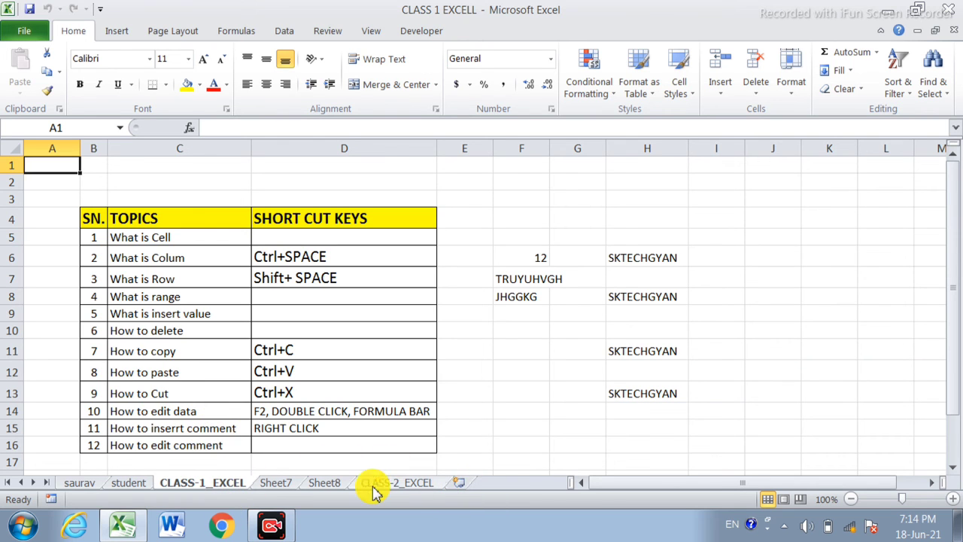
right_click(225, 484)
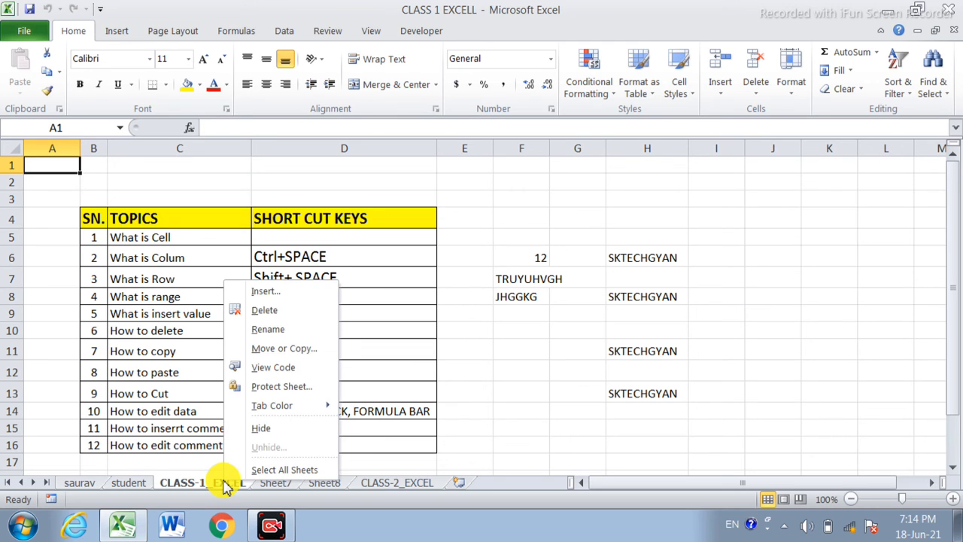
left_click(270, 349)
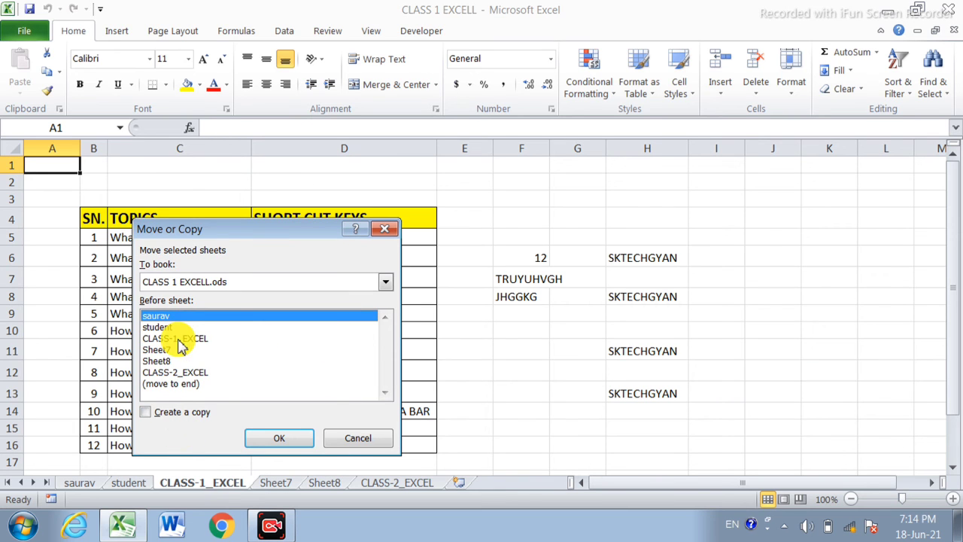
left_click(181, 384)
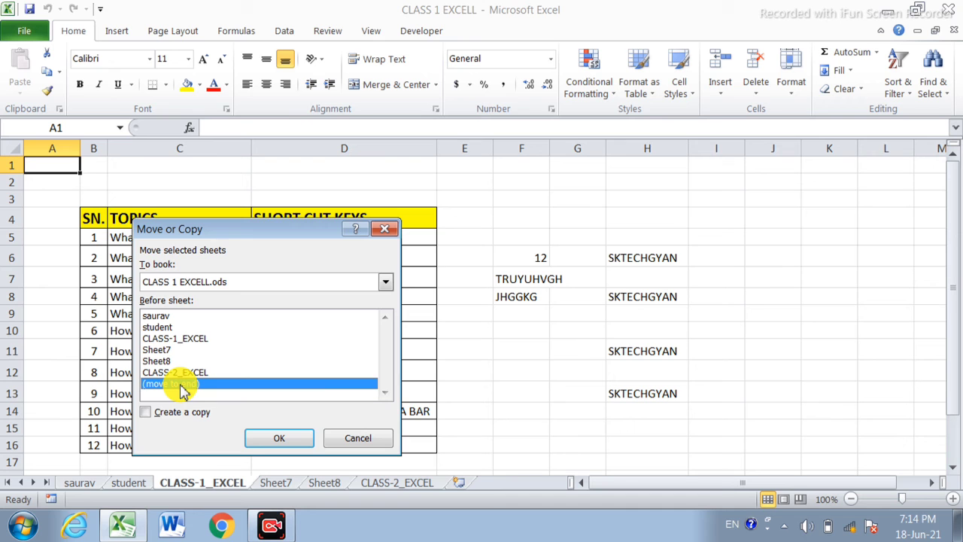
left_click(148, 412)
left_click(275, 438)
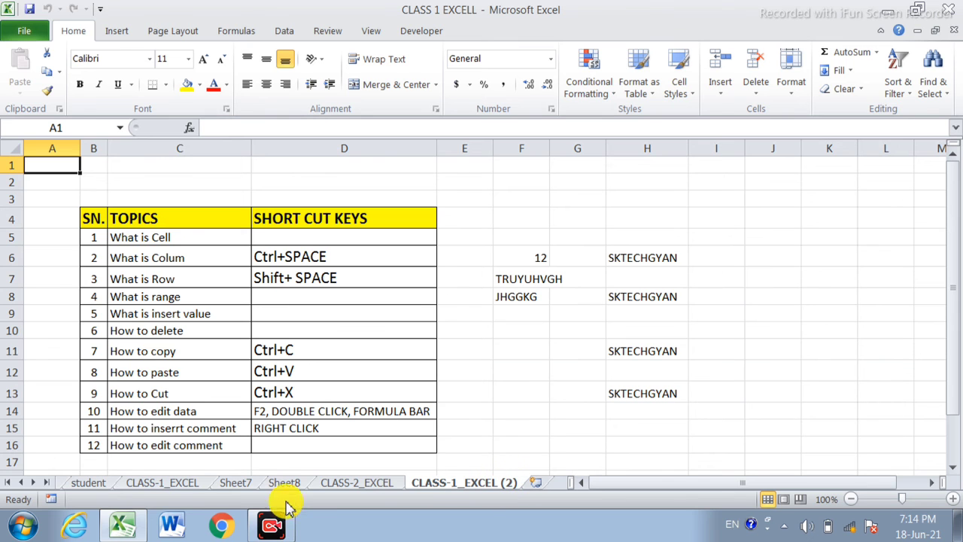
Compare the original CLASS-1_EXCEL worksheet with its duplicate, and delete the CLASS-1_EXCEL (2) copy.
left_click(190, 484)
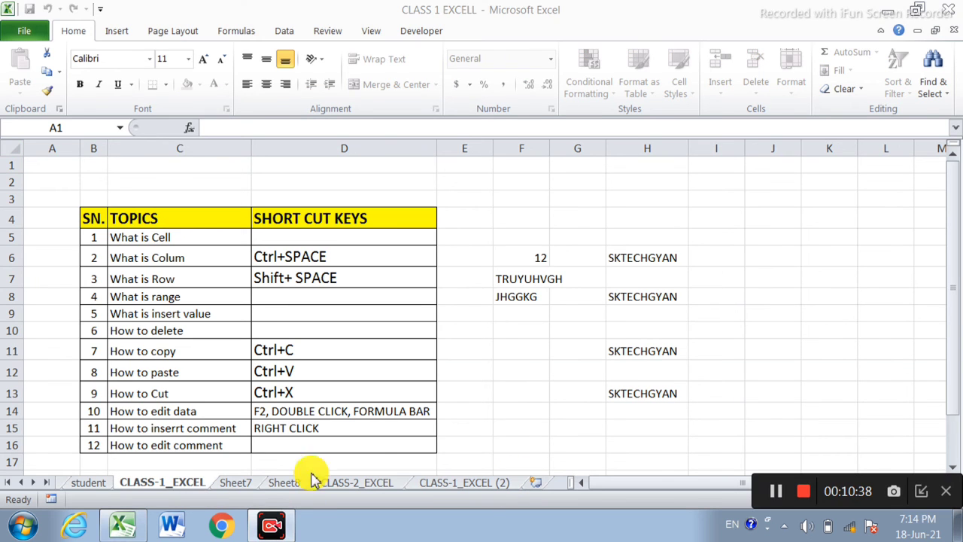
left_click(924, 492)
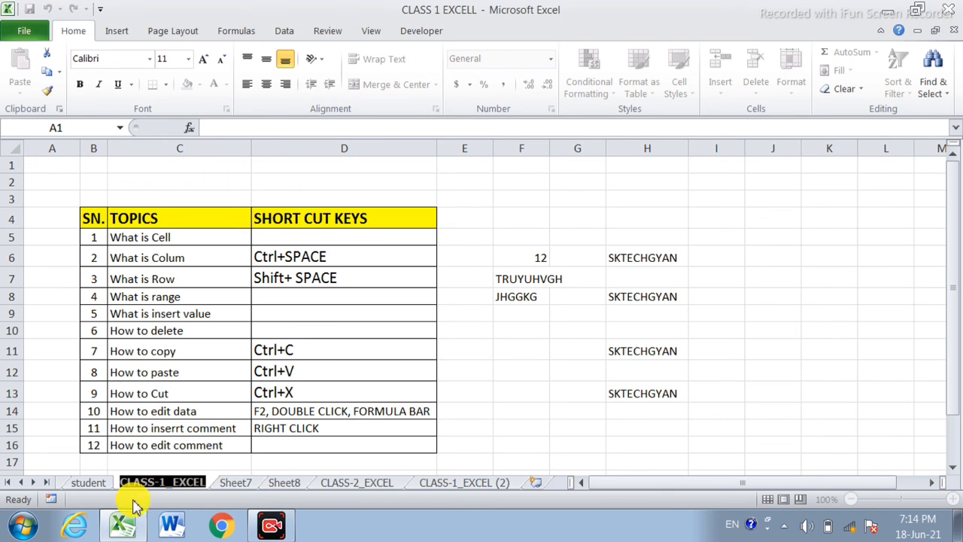
left_click(473, 486)
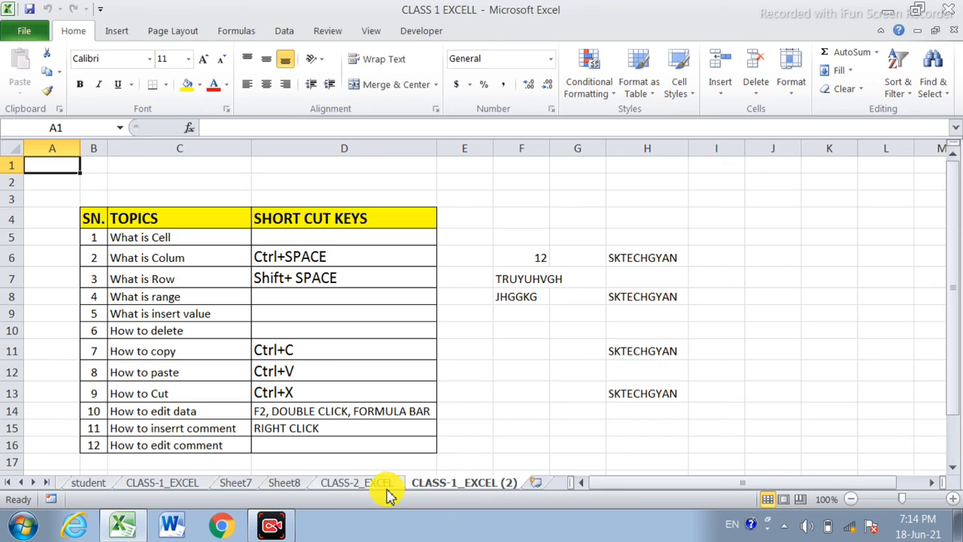
right_click(460, 485)
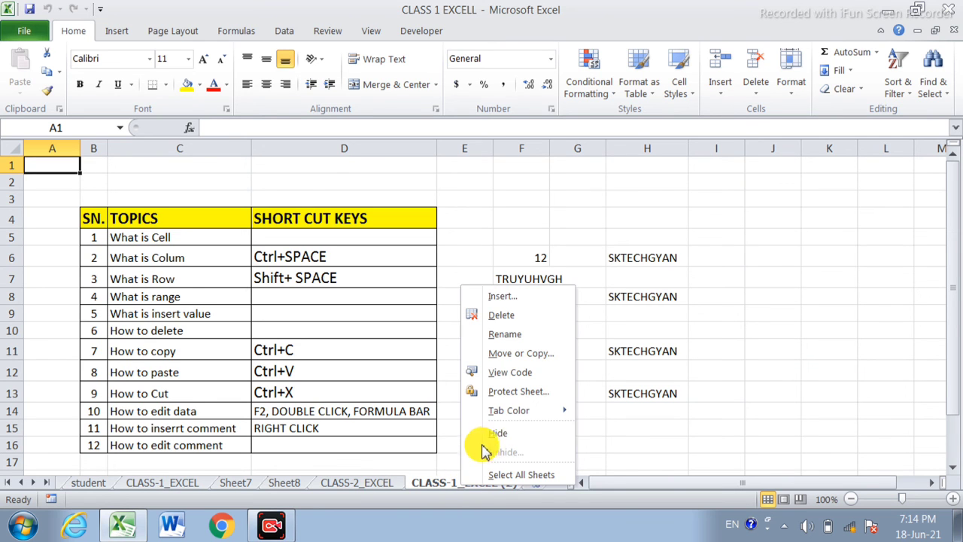
left_click(516, 319)
left_click(451, 303)
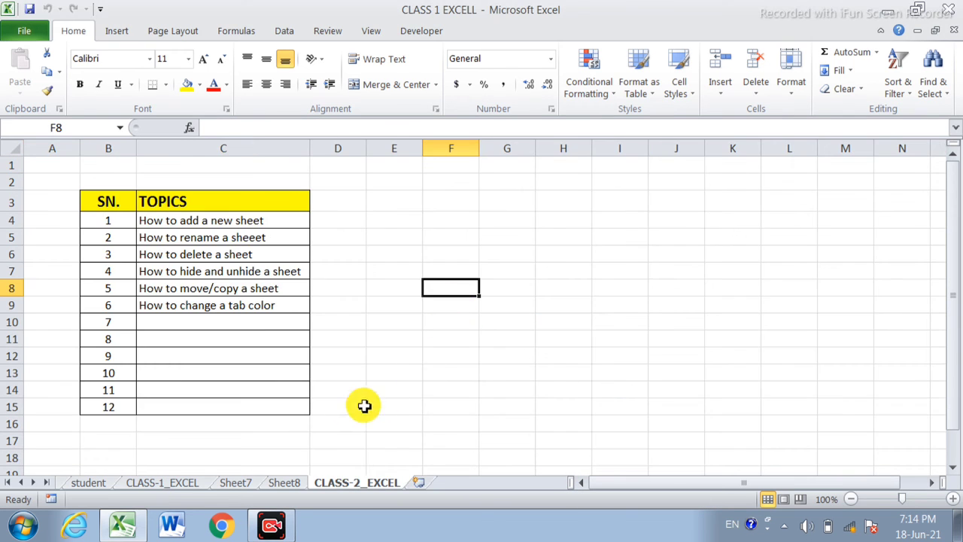
Look at the Move or Copy Sheet options for the CLASS-2_EXCEL worksheet without applying them.
left_click(794, 87)
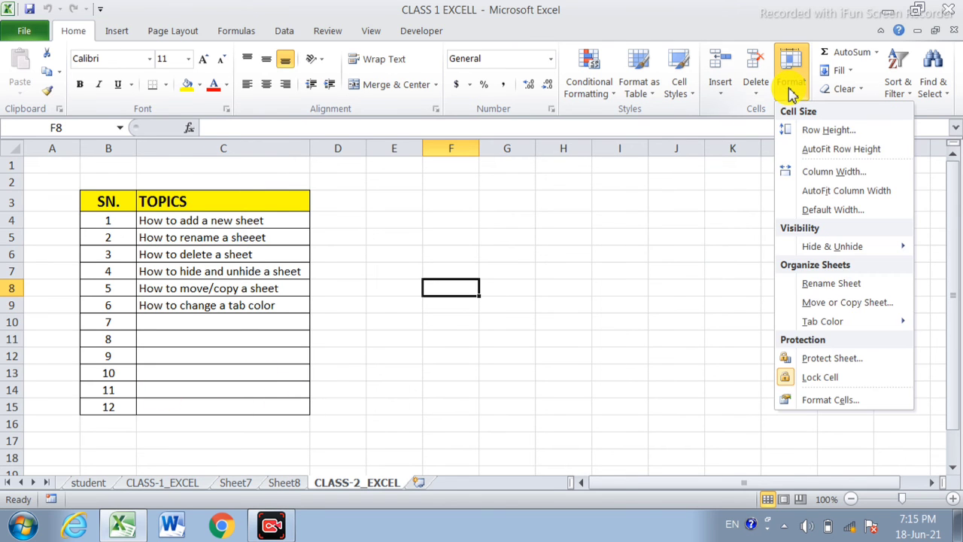
left_click(845, 303)
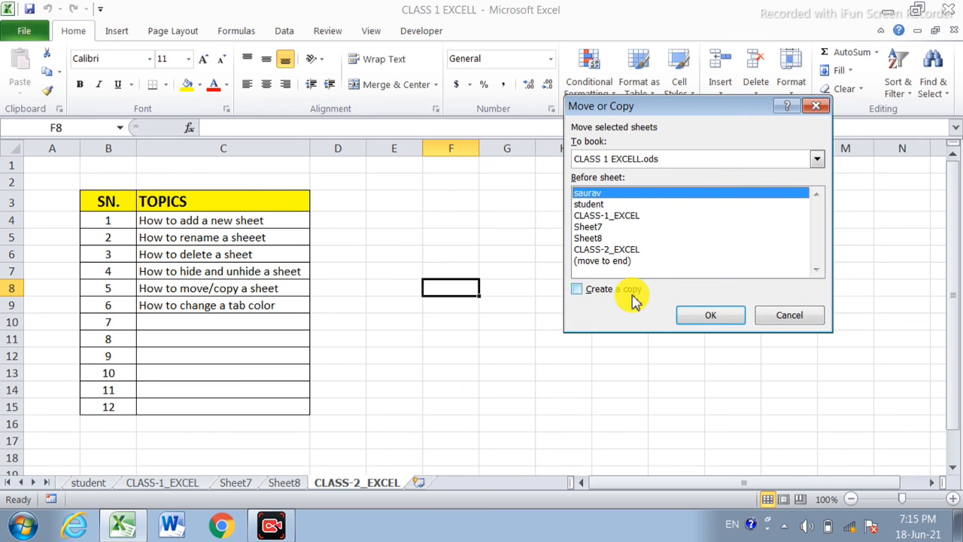
left_click(786, 316)
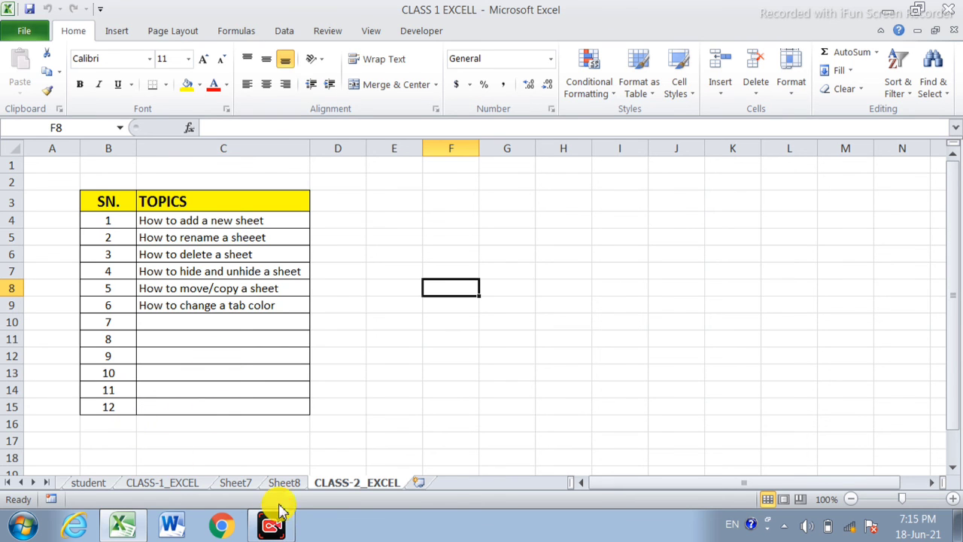
Reorder the worksheets so that CLASS-1_EXCEL follows Sheet7 and Sheet8 comes after CLASS-2_EXCEL.
left_click(187, 483)
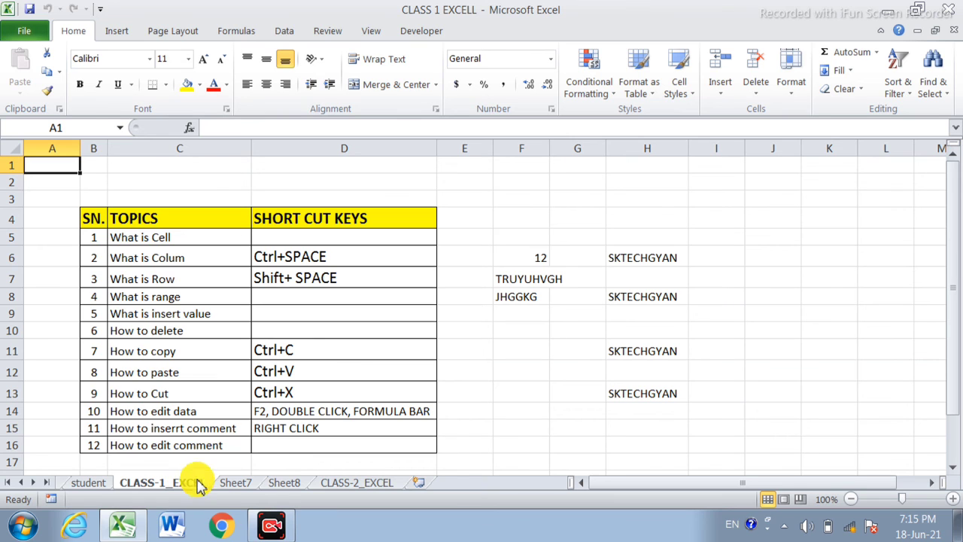
mouse_move(197, 486)
left_mouse_down()
mouse_move(277, 468)
mouse_move(260, 469)
left_mouse_up()
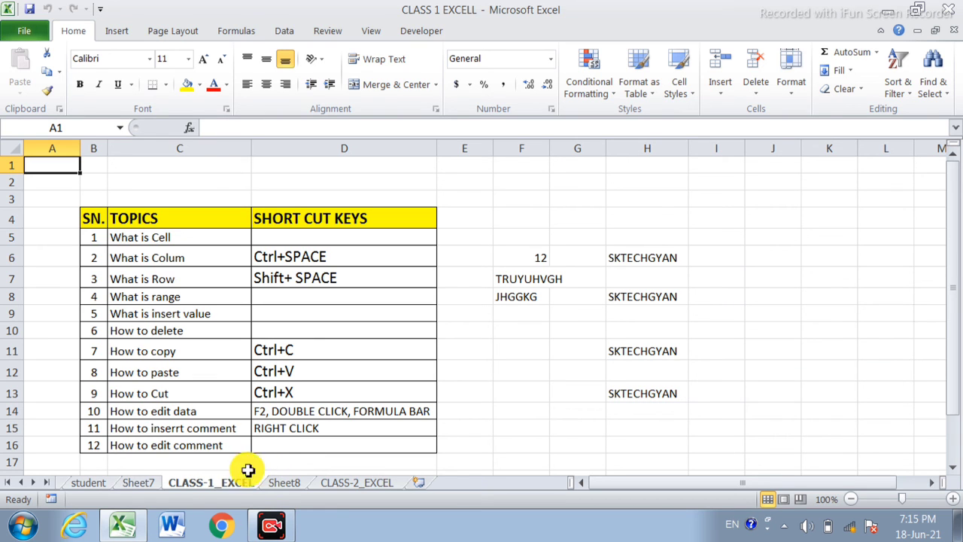
mouse_move(197, 485)
left_mouse_down()
mouse_move(307, 472)
mouse_move(294, 472)
left_mouse_up()
Color the CLASS-1_EXCEL sheet tab yellow, and change it to a dark purple theme color.
left_click(218, 485)
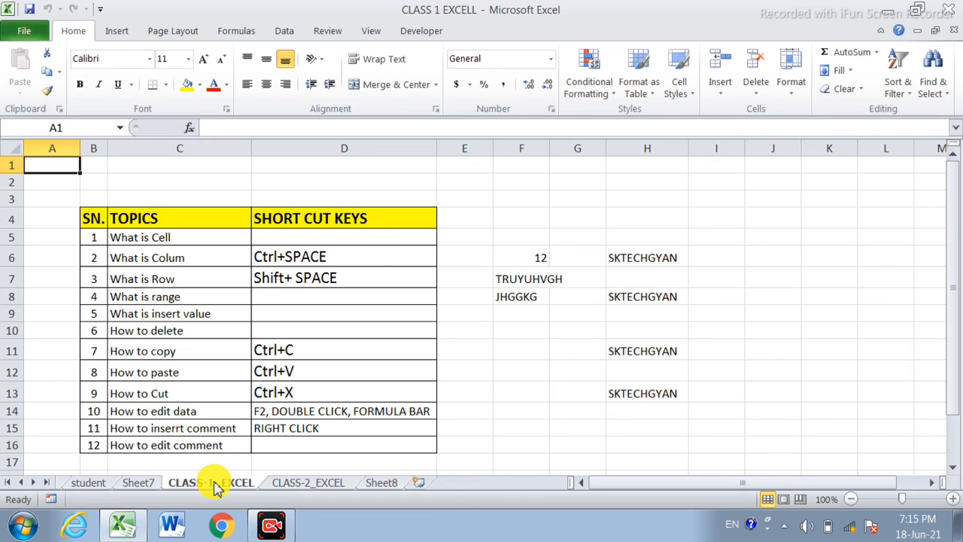
right_click(217, 487)
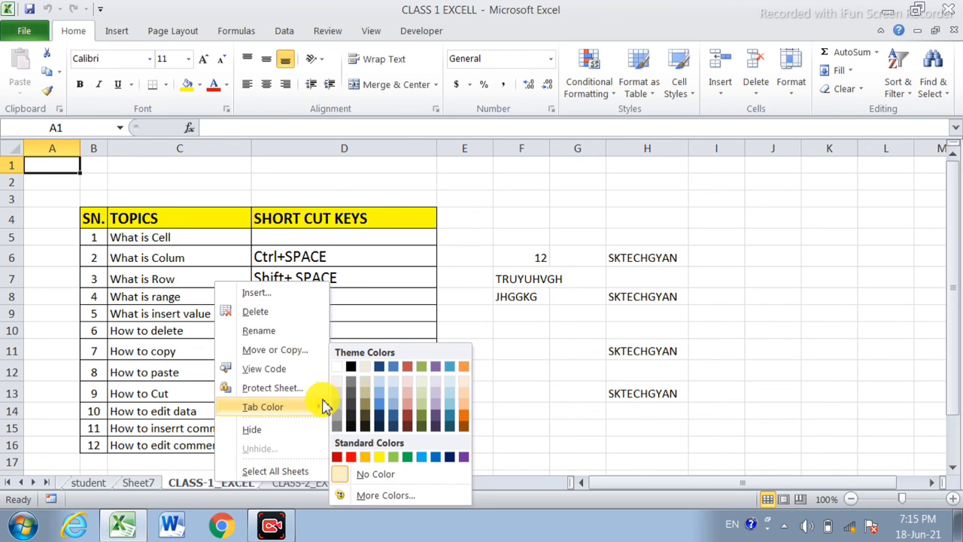
left_click(381, 459)
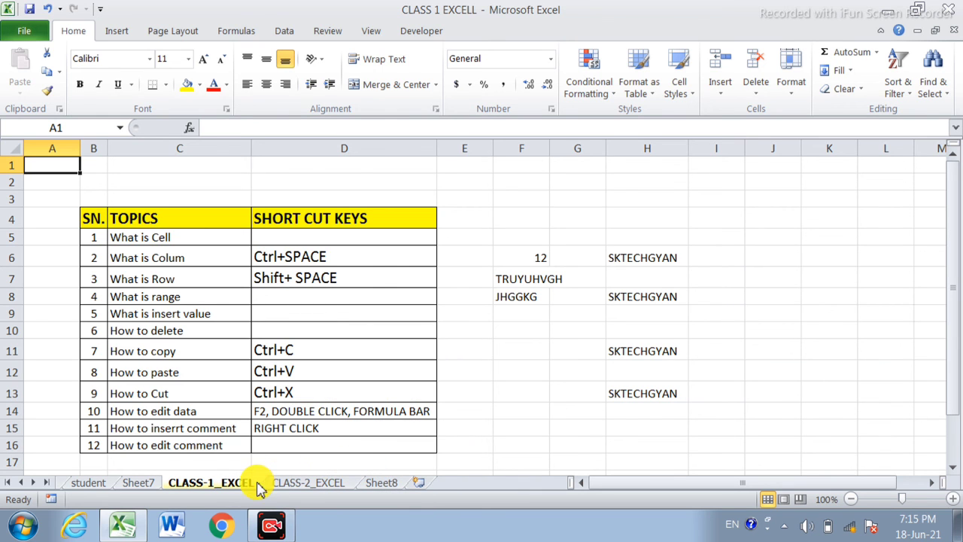
right_click(233, 485)
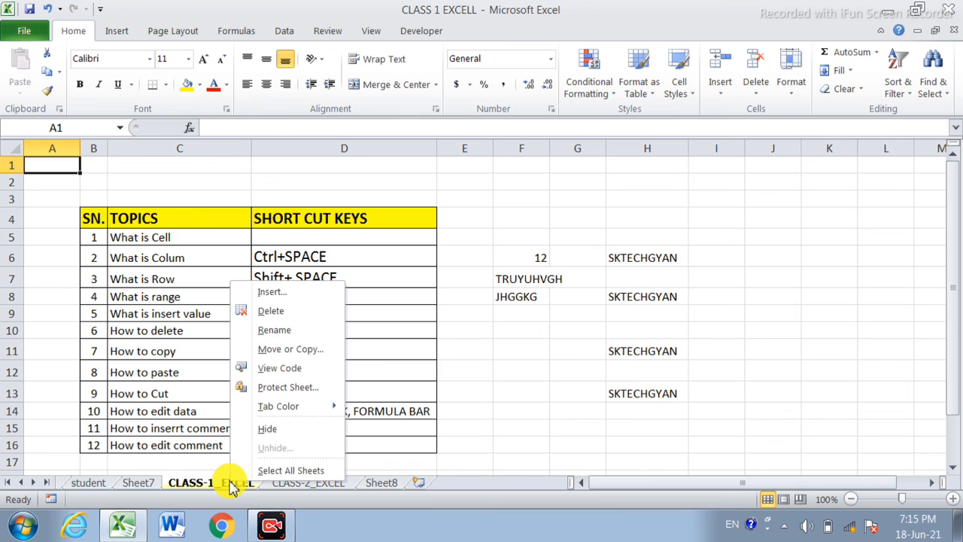
mouse_move(301, 404)
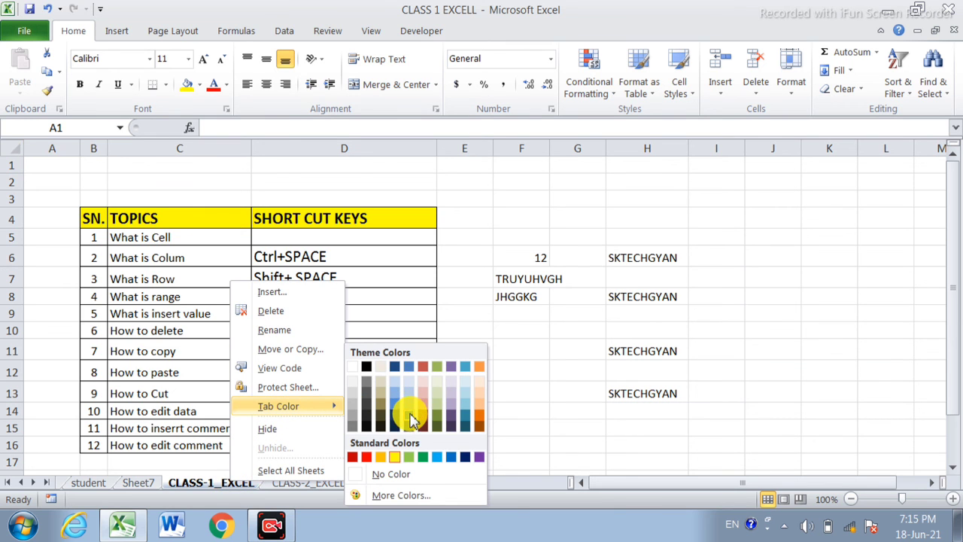
left_click(451, 421)
Color the CLASS-2_EXCEL sheet tab orange, and switch between the neighbouring sheets to check the tab colors.
left_click(291, 486)
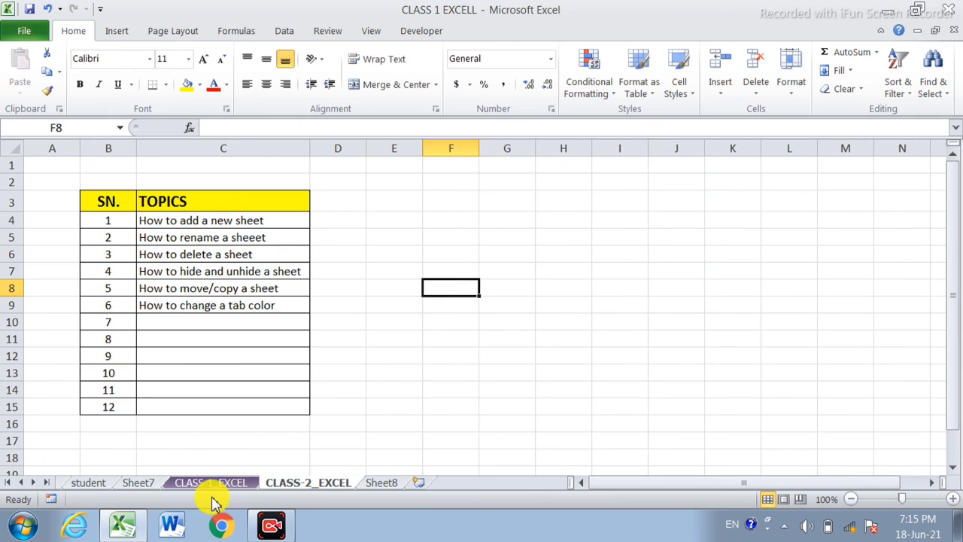
right_click(292, 485)
mouse_move(383, 408)
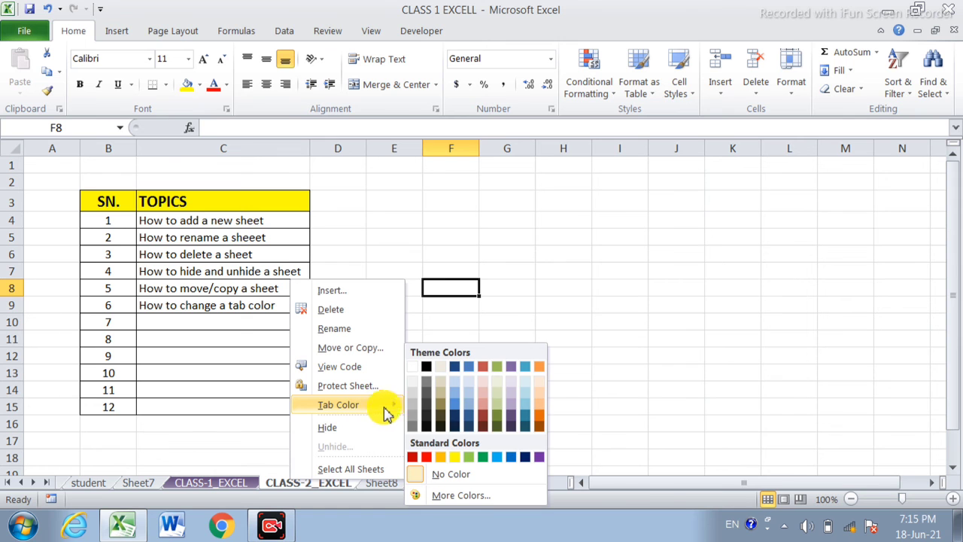
left_click(540, 418)
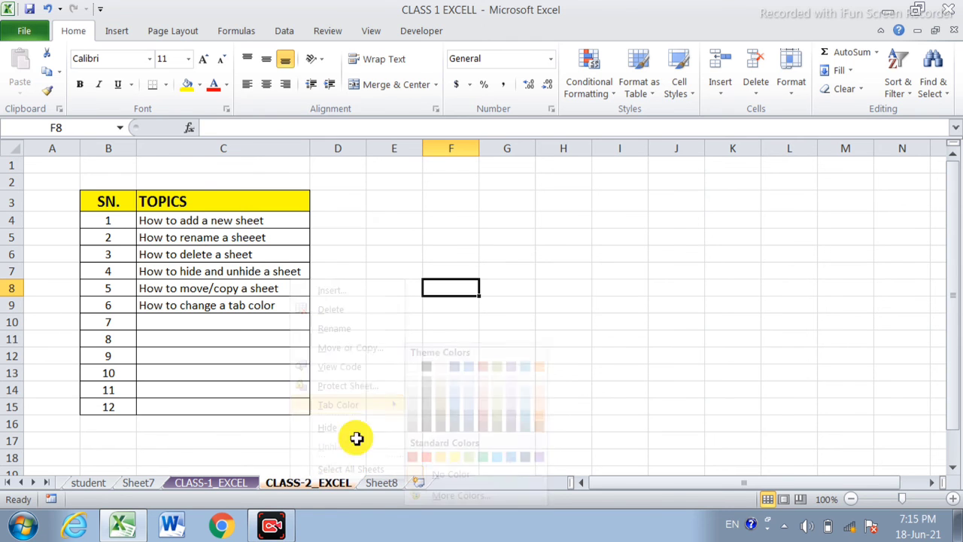
left_click(370, 482)
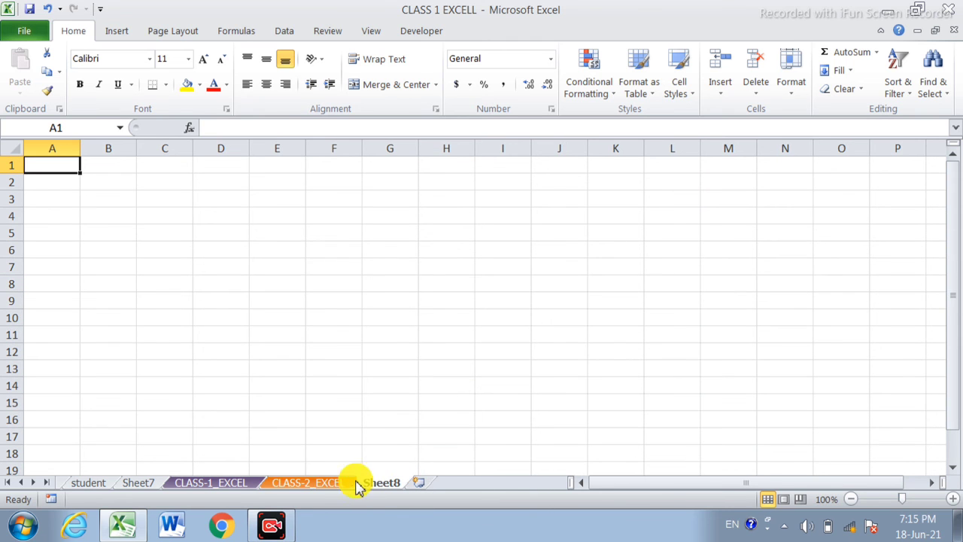
left_click(208, 486)
left_click(283, 486)
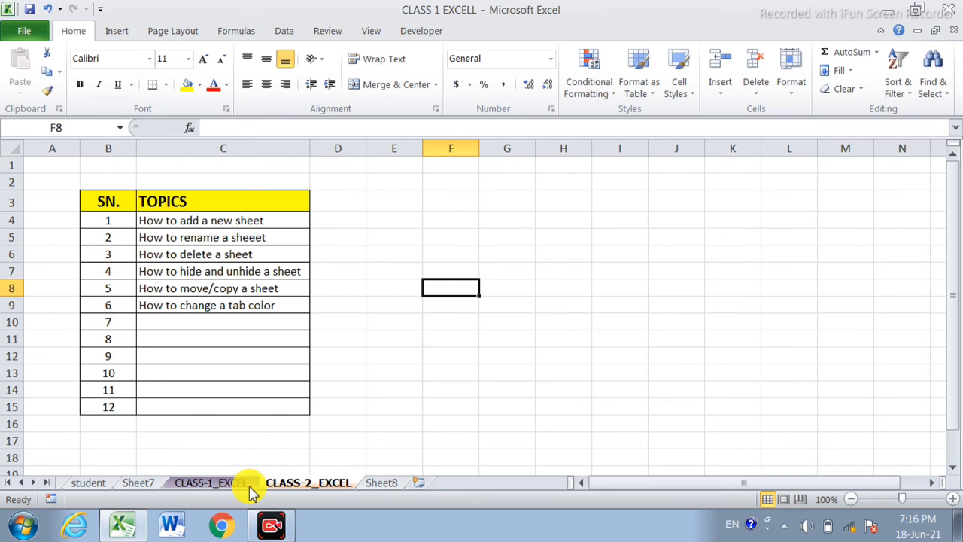
left_click(197, 486)
Color the Sheet7 tab with a dark blue theme color, and switch to the student worksheet to check it.
left_click(130, 488)
right_click(128, 489)
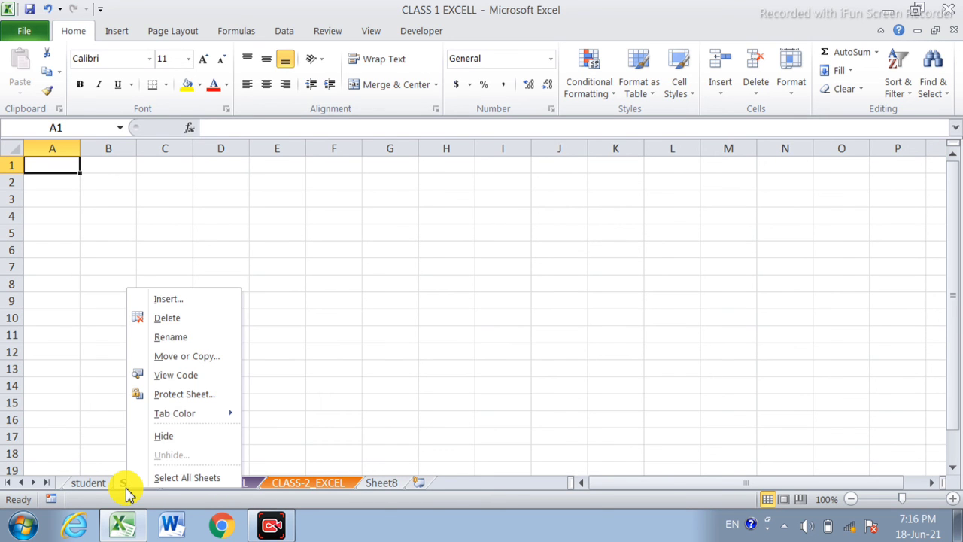
mouse_move(178, 412)
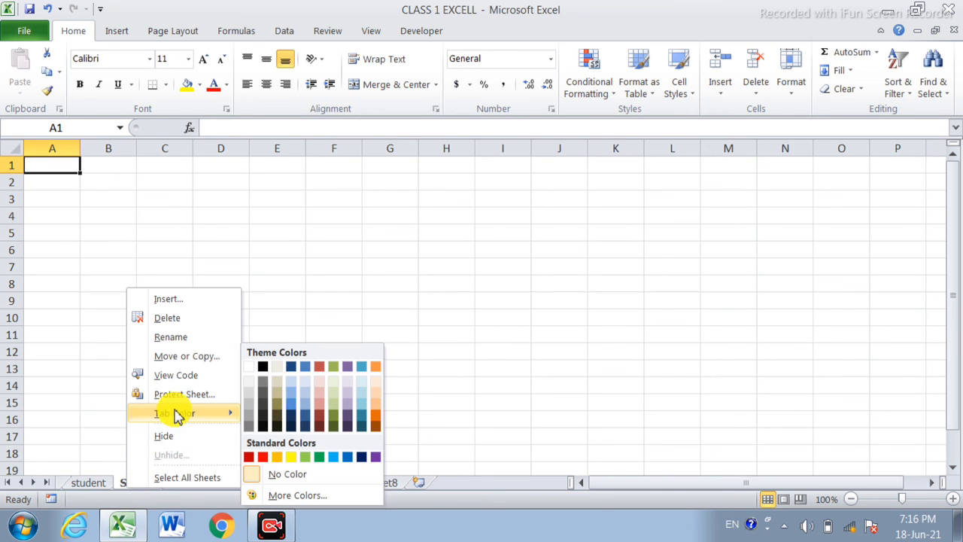
left_click(291, 426)
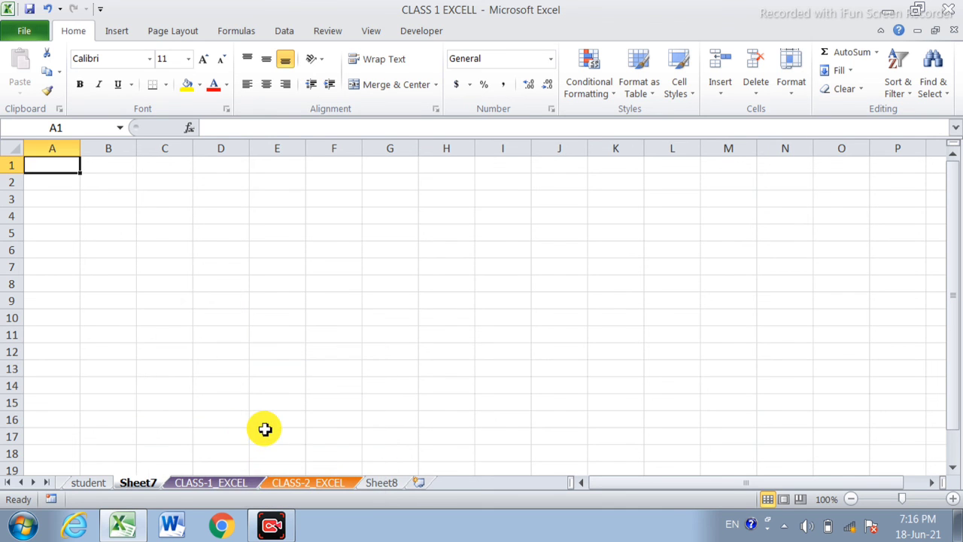
left_click(258, 436)
left_click(98, 485)
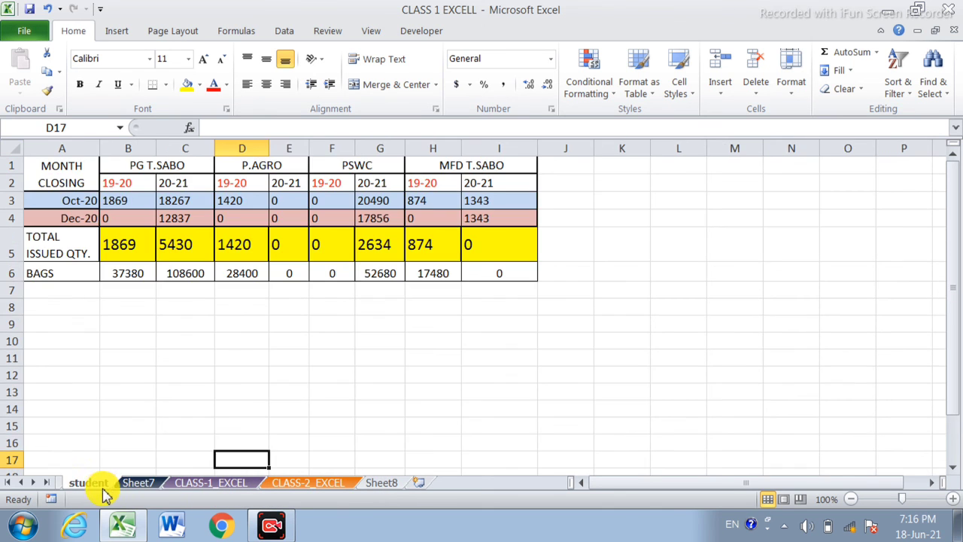
Change the CLASS-1_EXCEL tab color to light purple, and switch to the student worksheet to check it.
left_click(229, 491)
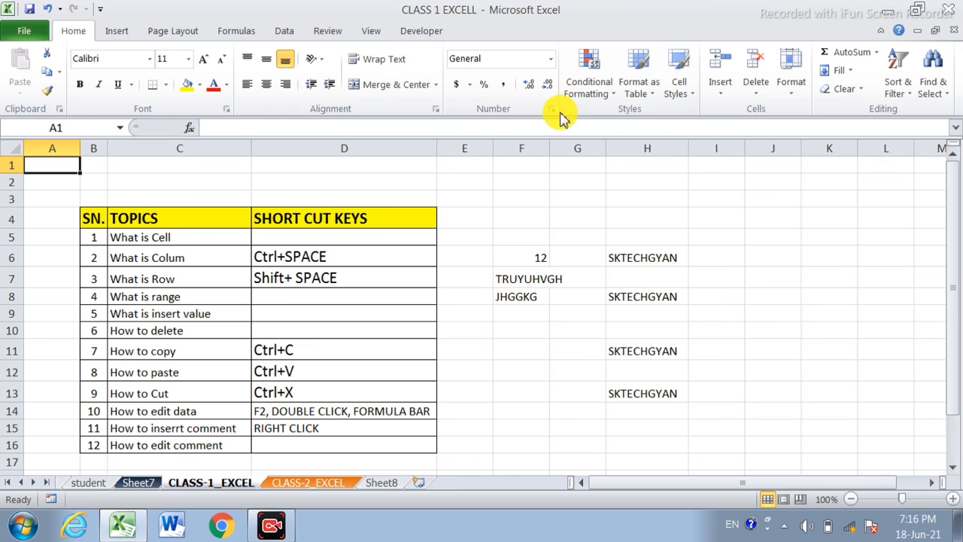
left_click(790, 89)
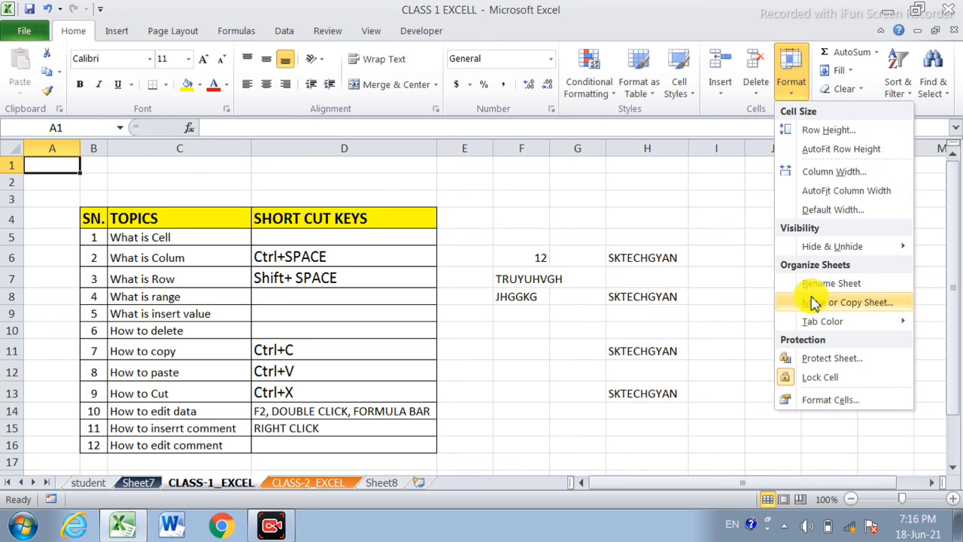
mouse_move(824, 322)
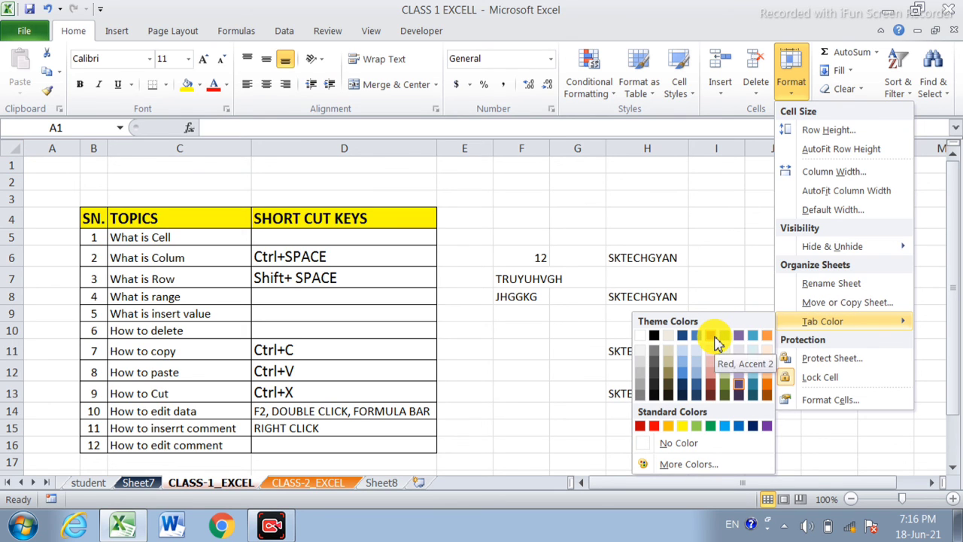
left_click(738, 371)
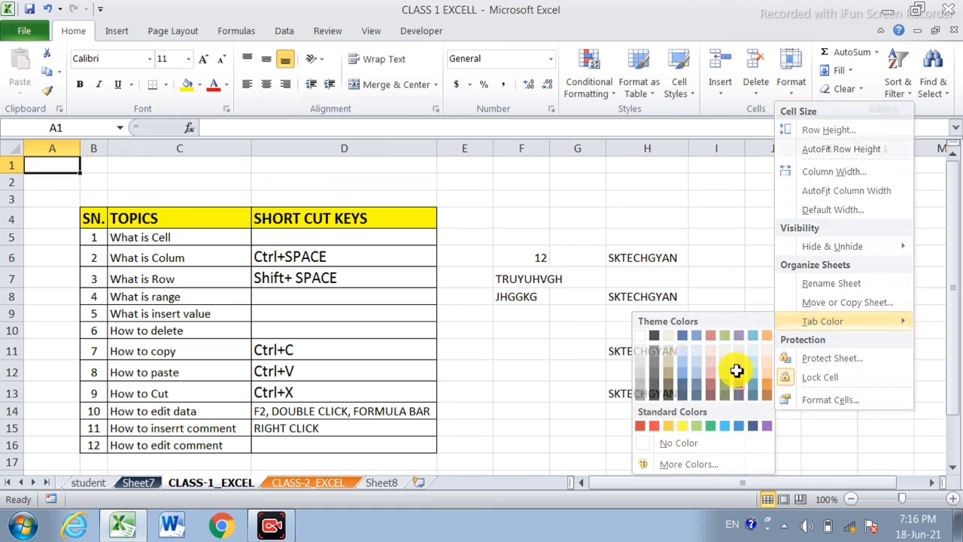
left_click(103, 483)
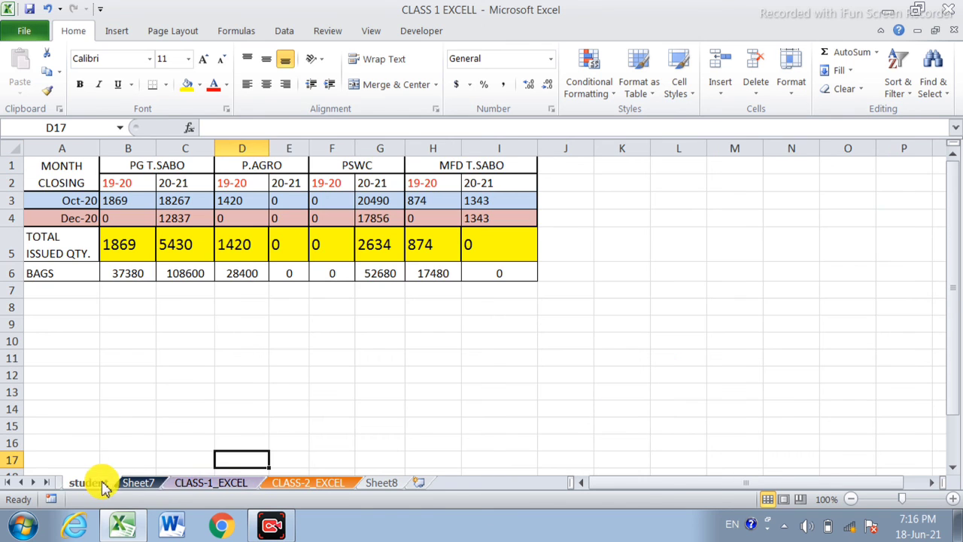
Switch through the CLASS-1_EXCEL, CLASS-2_EXCEL and Sheet8 worksheets to review their tab colors, ending on CLASS-2_EXCEL.
left_click(222, 486)
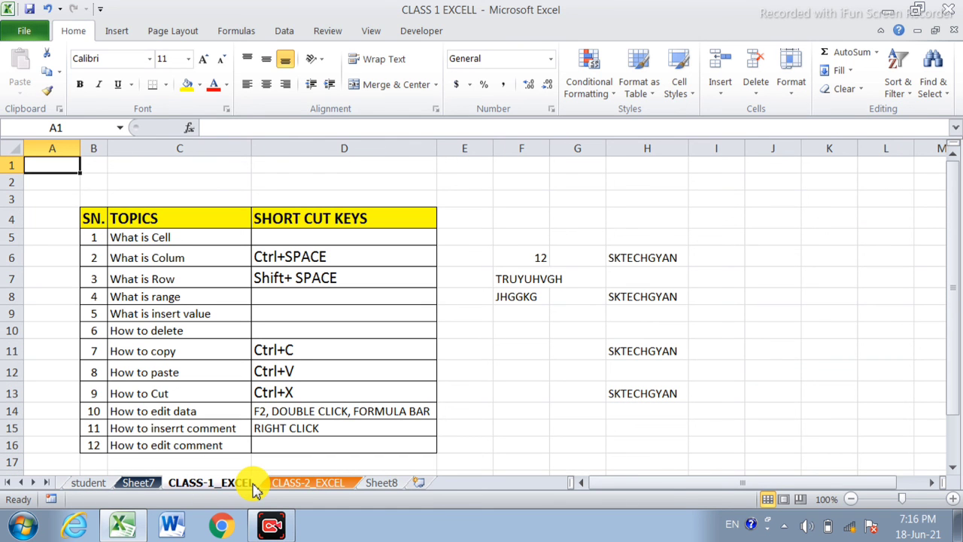
left_click(335, 484)
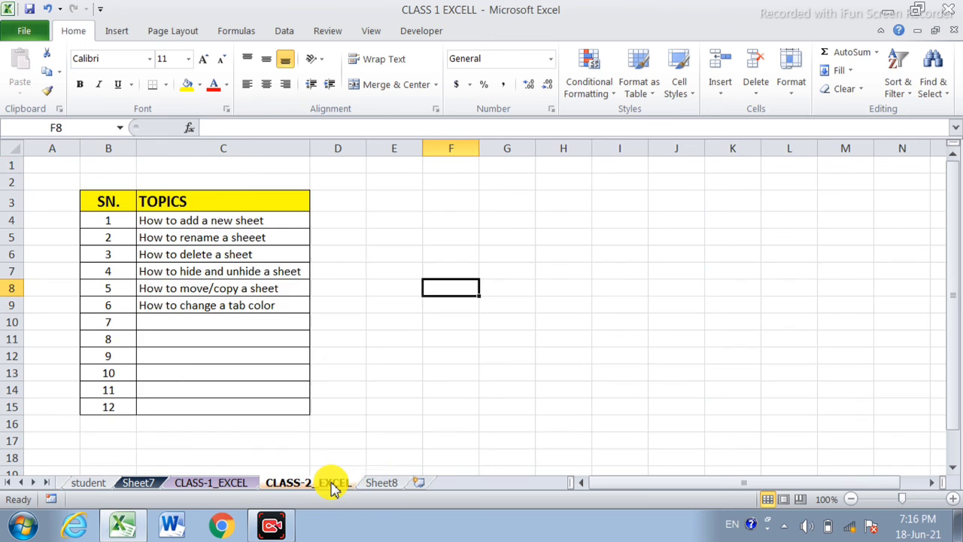
left_click(380, 484)
left_click(241, 483)
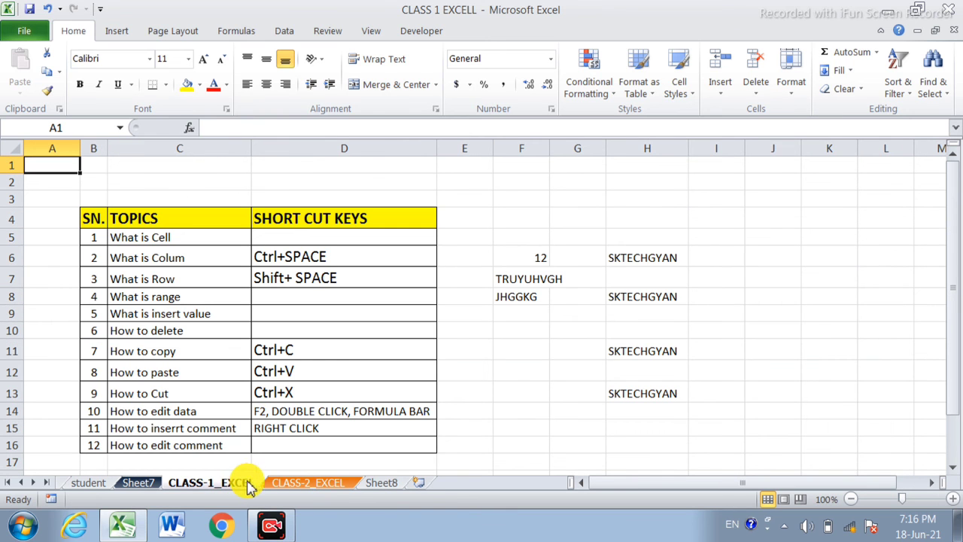
left_click(325, 486)
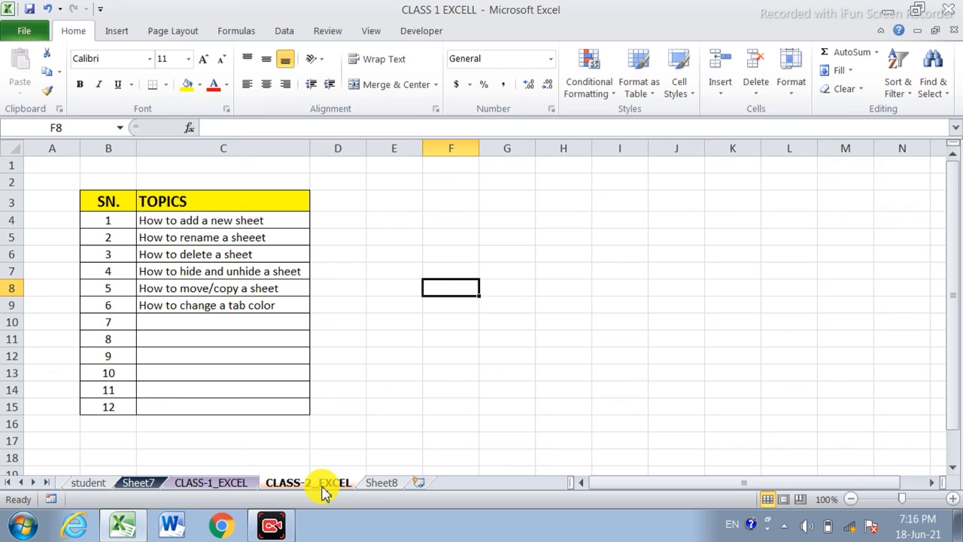